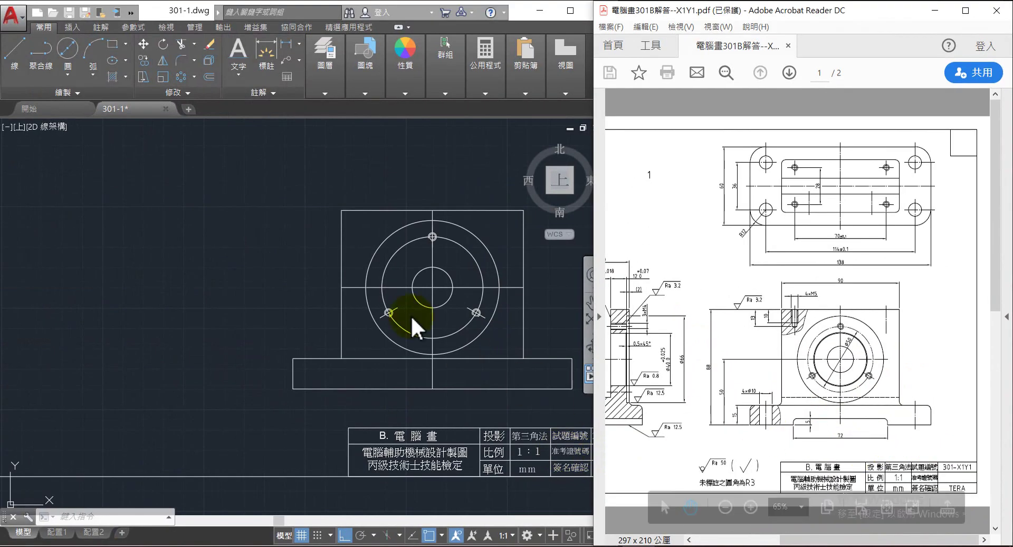
Step: Offset the front view's vertical centreline 36 mm to both sides
click(208, 77)
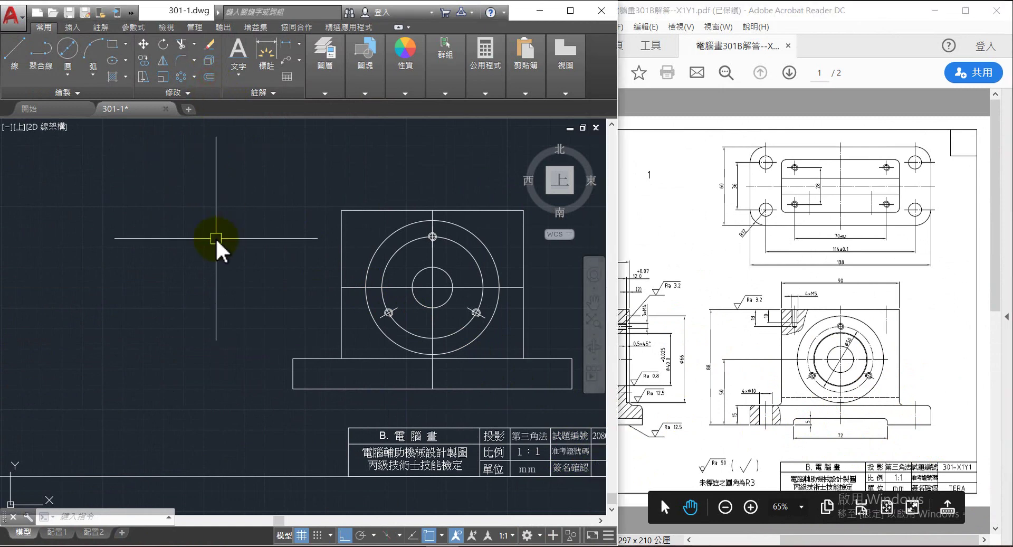
text(36)
key(Return)
click(434, 374)
click(388, 365)
key(Escape)
click(208, 77)
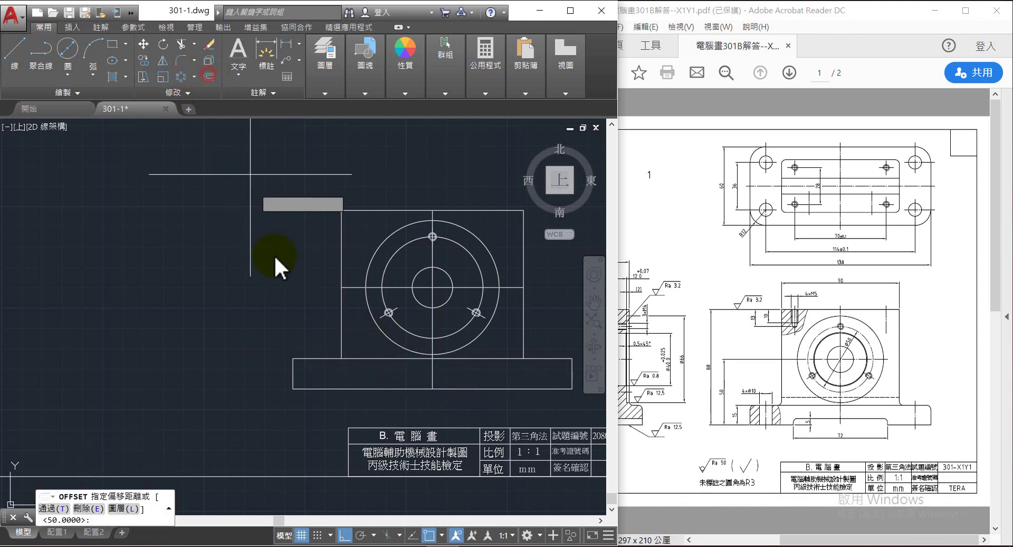
text(36)
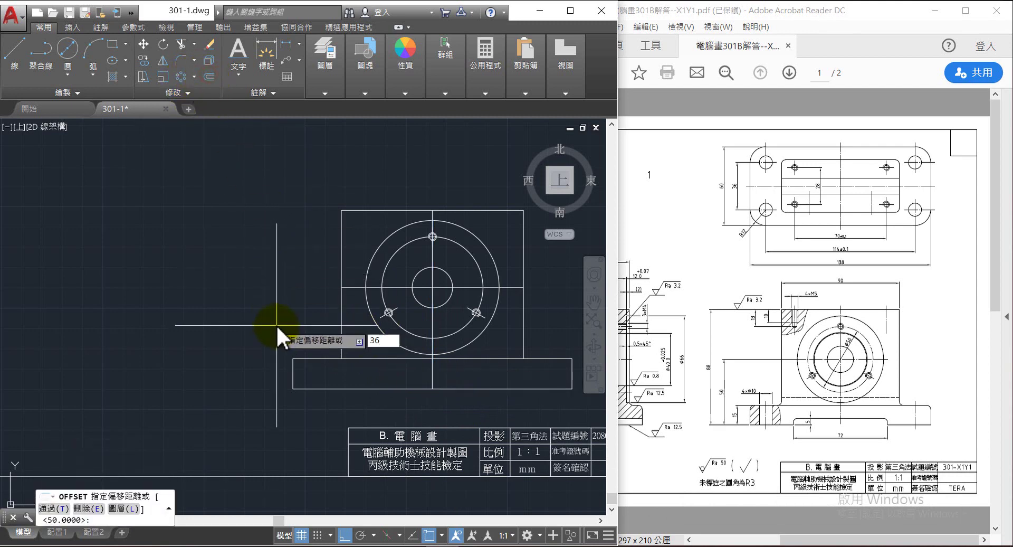
key(Return)
click(435, 372)
click(497, 375)
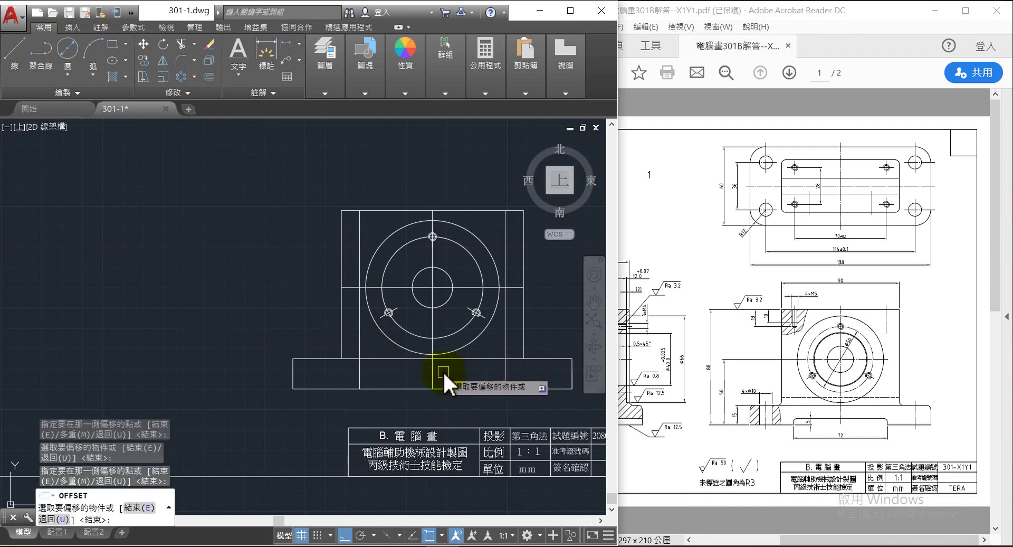
key(Return)
Step: Offset the bottom edge of the base 5 mm upward
key(Return)
text(5)
key(Return)
click(459, 388)
click(463, 375)
scroll(481, 410, up, 2)
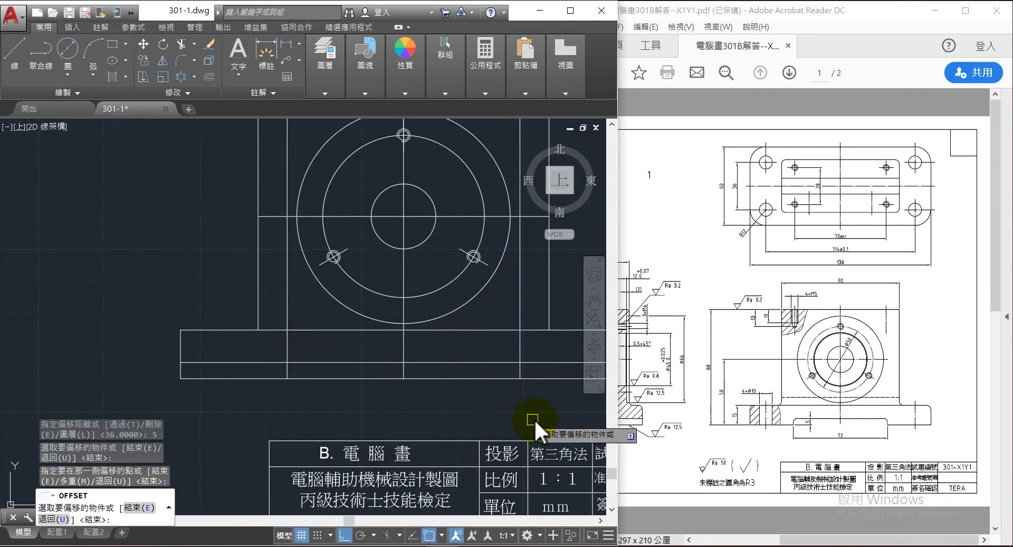
key(Escape)
Step: Trim the offset lines, bottom edge and centreline to form the stepped recess under the base
click(547, 406)
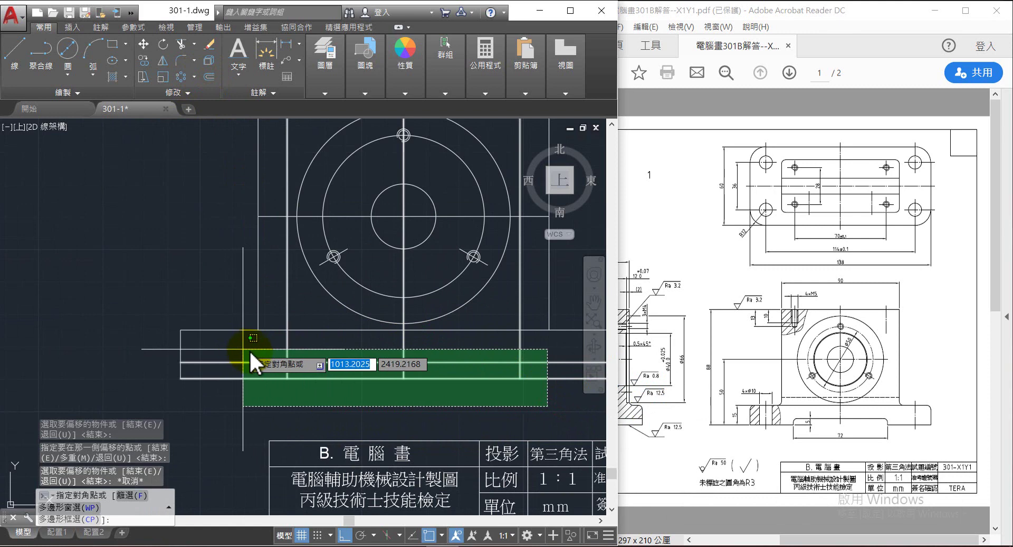
click(248, 348)
click(184, 40)
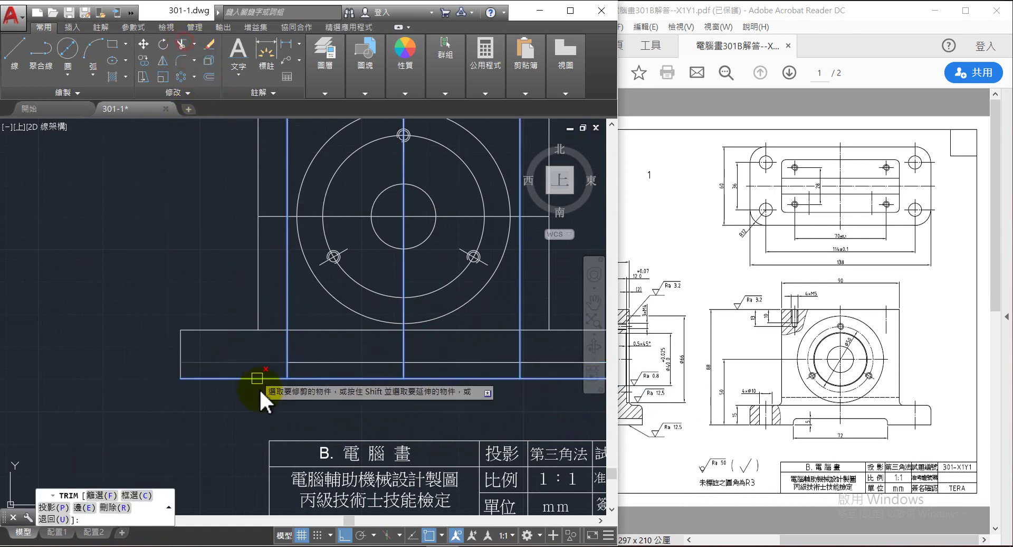
click(285, 349)
click(520, 347)
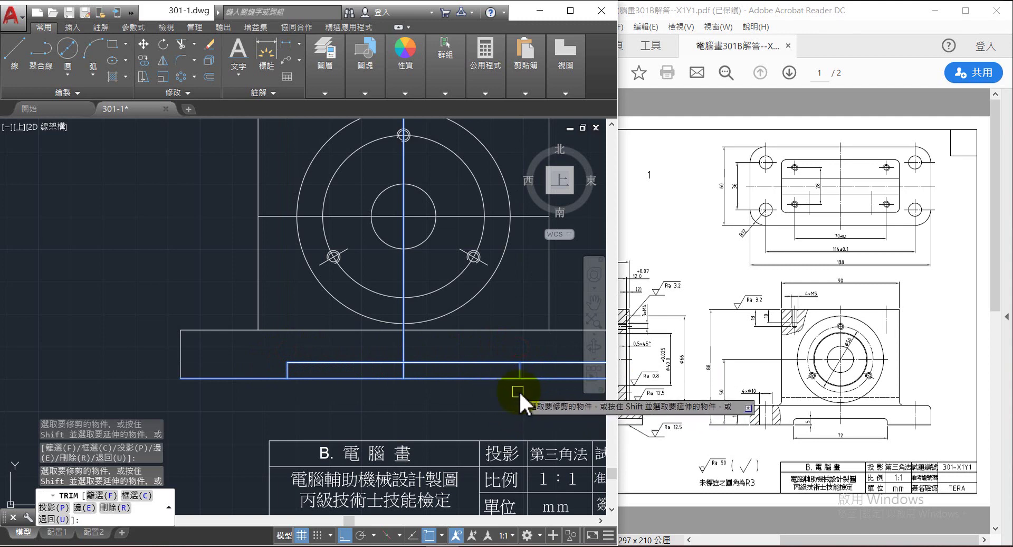
click(544, 363)
click(465, 379)
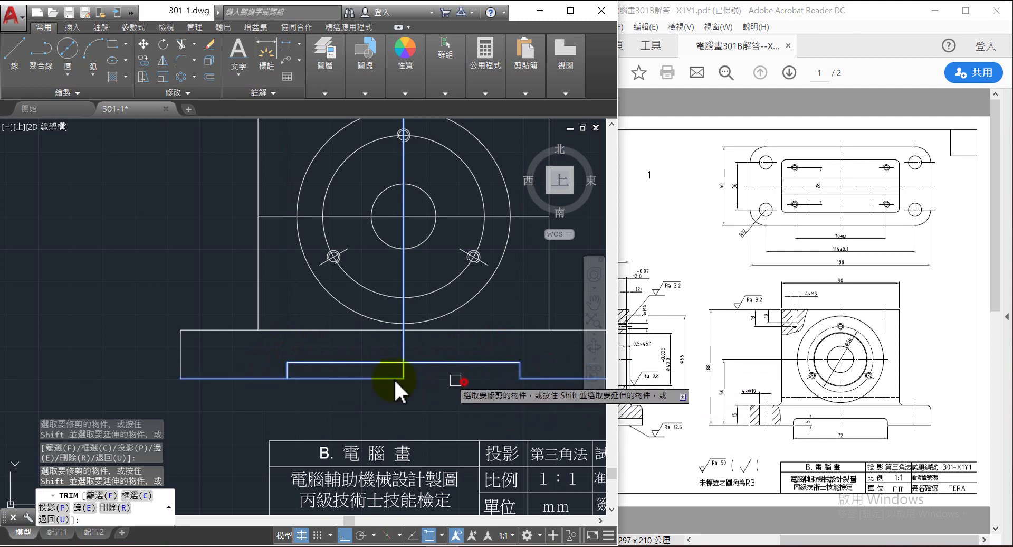
click(366, 379)
click(407, 378)
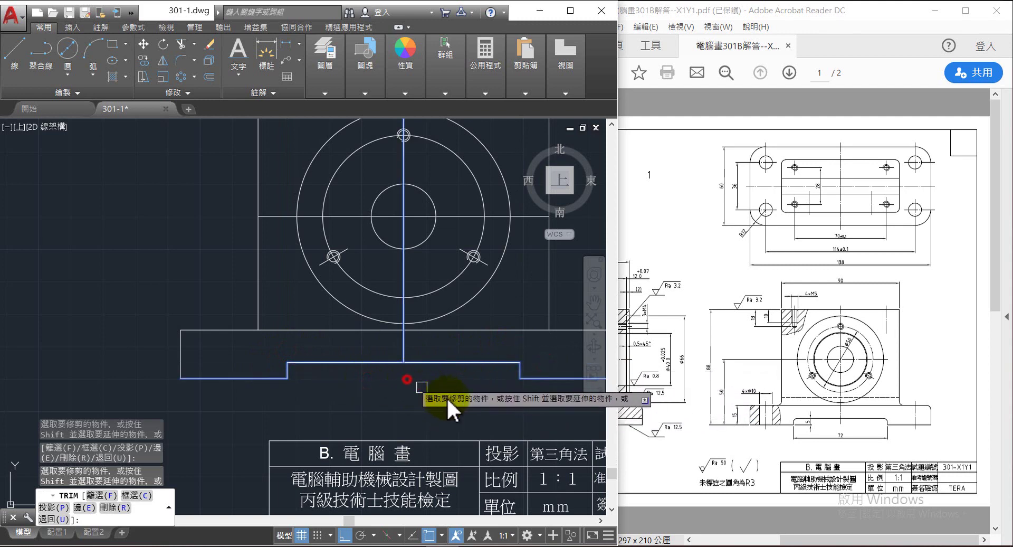
key(Escape)
Step: Switch to the reference PDF in Acrobat Reader and examine how the front view's inner circle projects to the ø40 bore in the section view
scroll(443, 364, down, 4)
scroll(443, 360, up, 5)
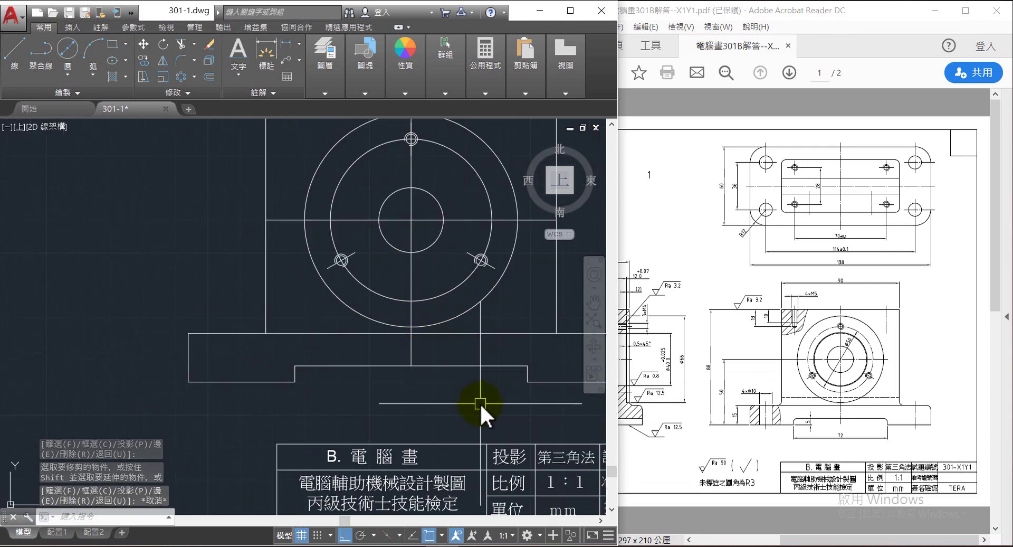
mouse_move(432, 362)
middle_down()
mouse_move(398, 369)
mouse_move(377, 404)
mouse_move(415, 425)
mouse_move(370, 365)
middle_up()
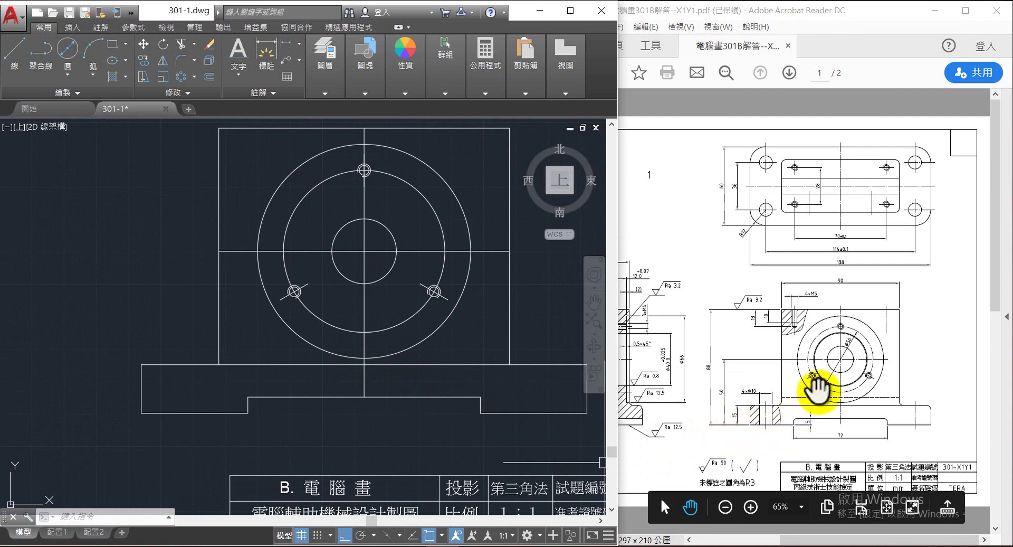
click(727, 375)
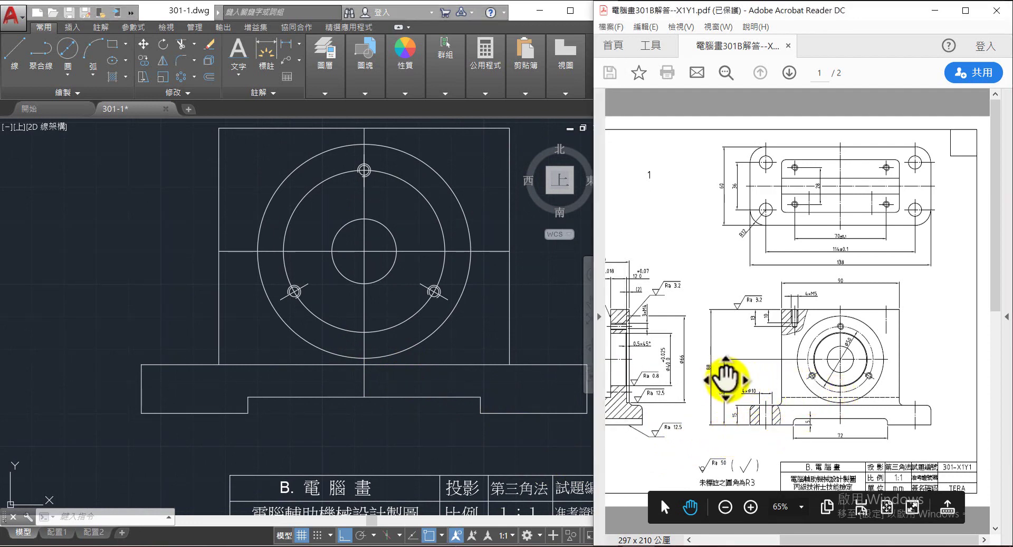
drag(827, 539, 760, 542)
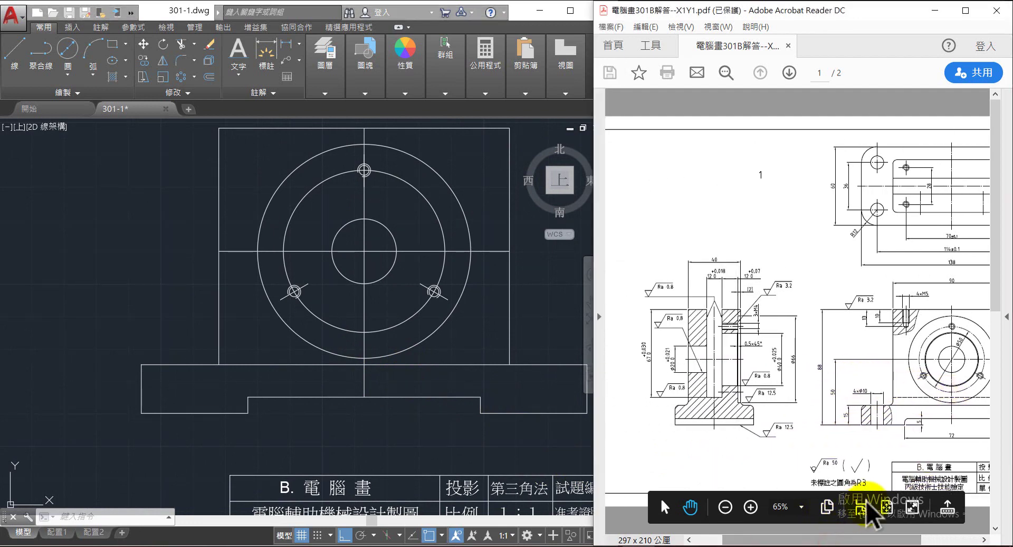
key(ctrl+1)
click(931, 354)
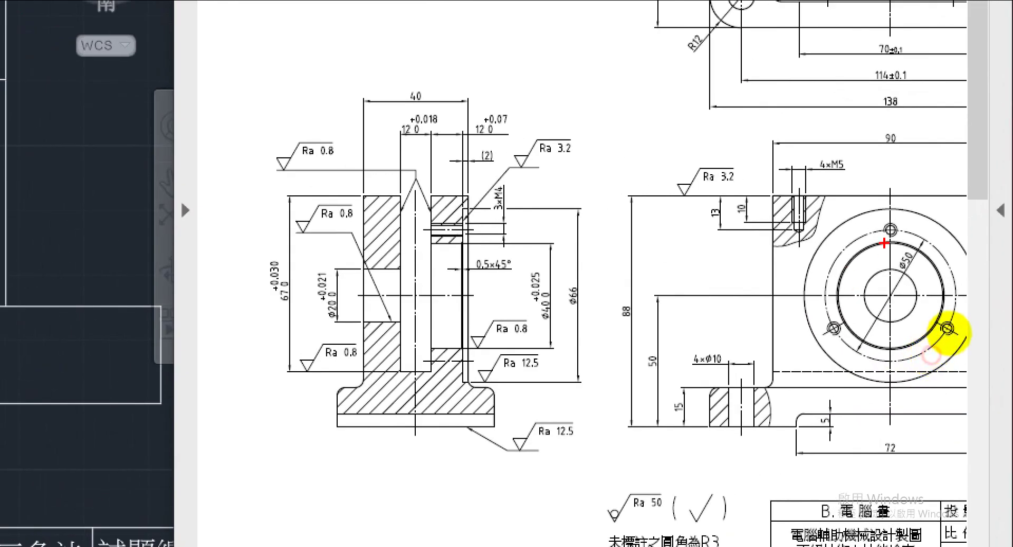
shift+drag(890, 242, 331, 244)
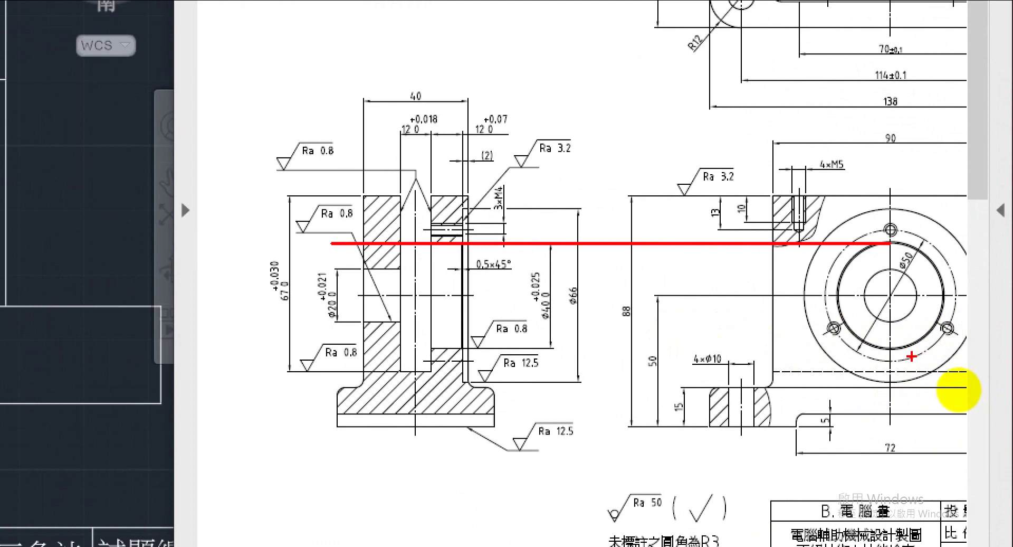
shift+drag(890, 351, 338, 351)
drag(571, 309, 536, 342)
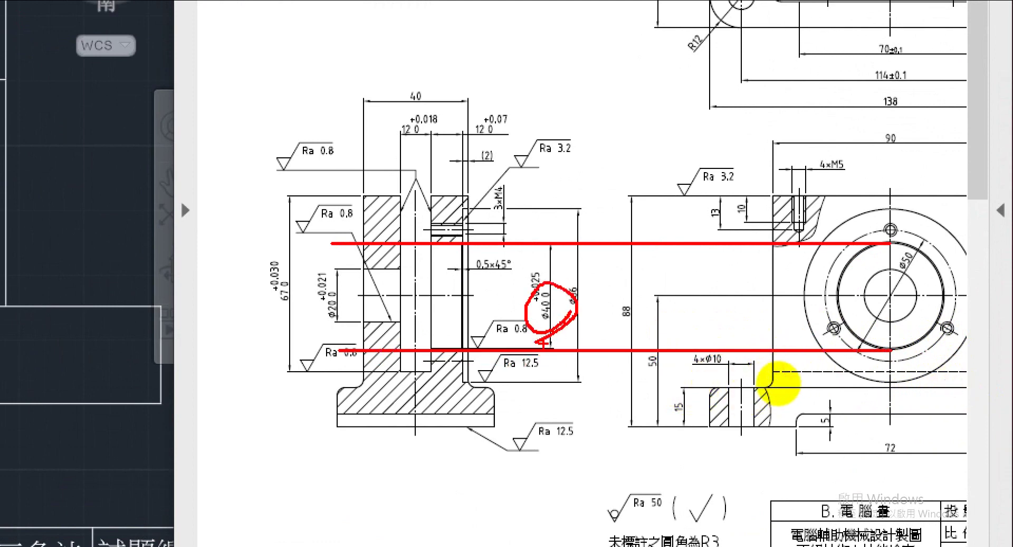
key(Escape)
Step: In AutoCAD, draw a 40 mm diameter circle centred on the intersection of the front view's centrelines
click(70, 51)
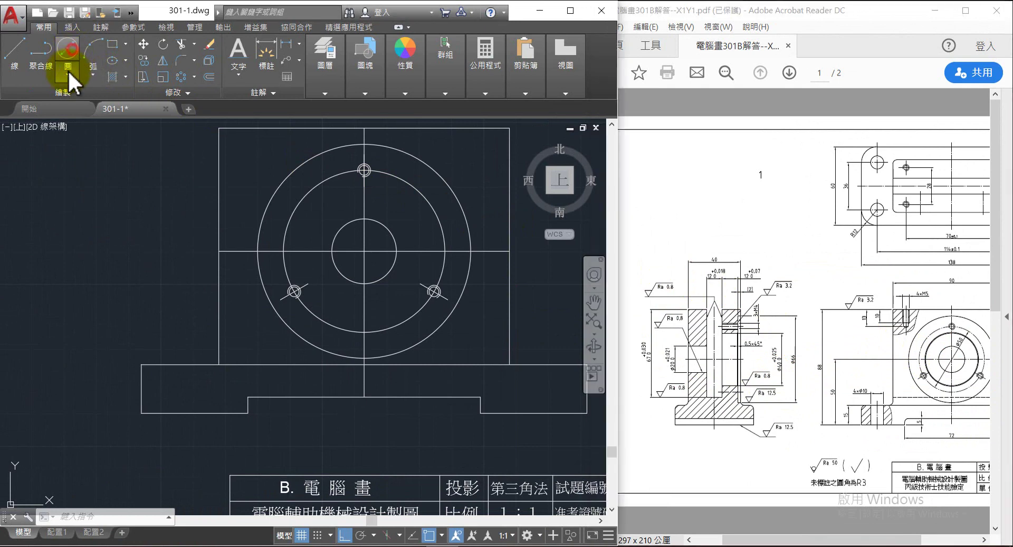
click(68, 69)
click(65, 116)
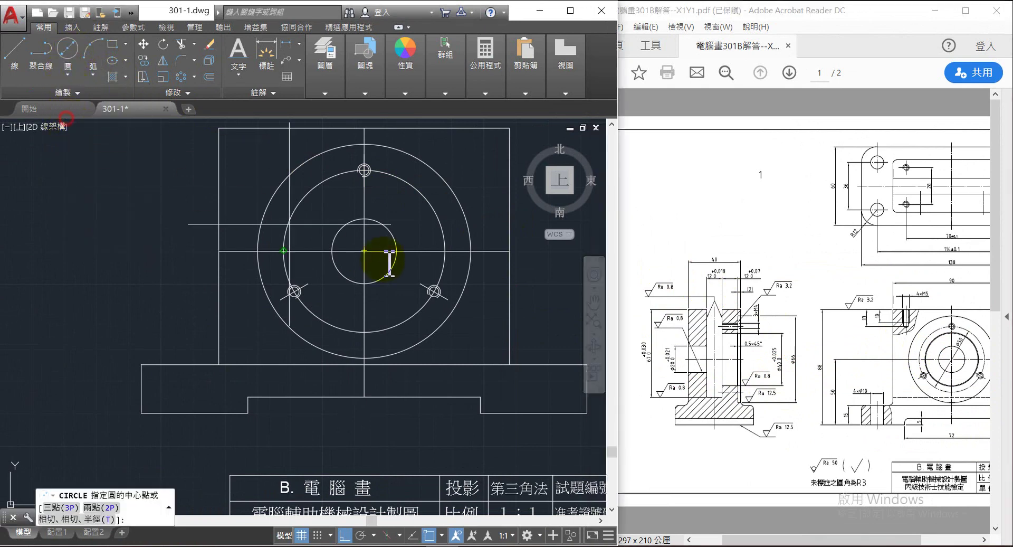
click(366, 252)
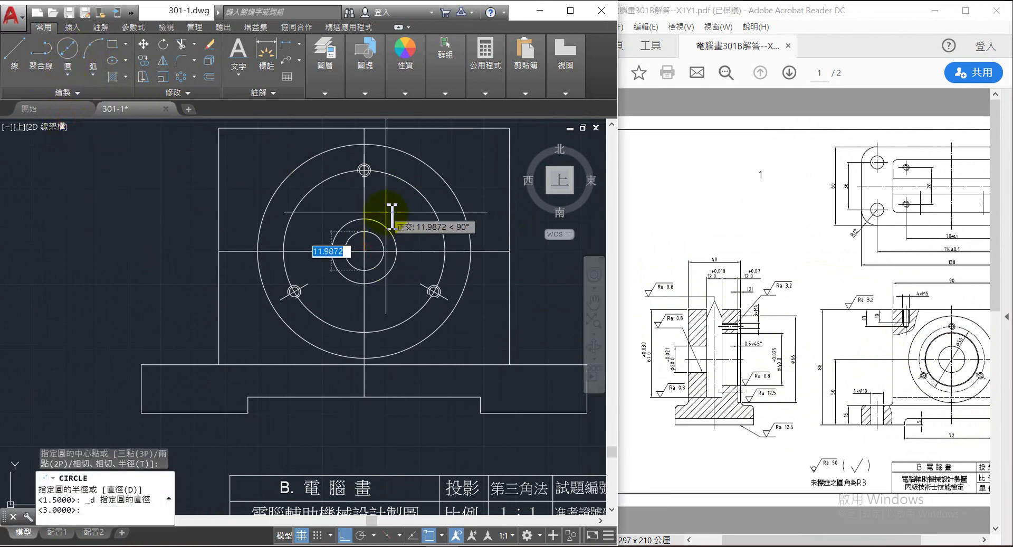
text(40)
key(Return)
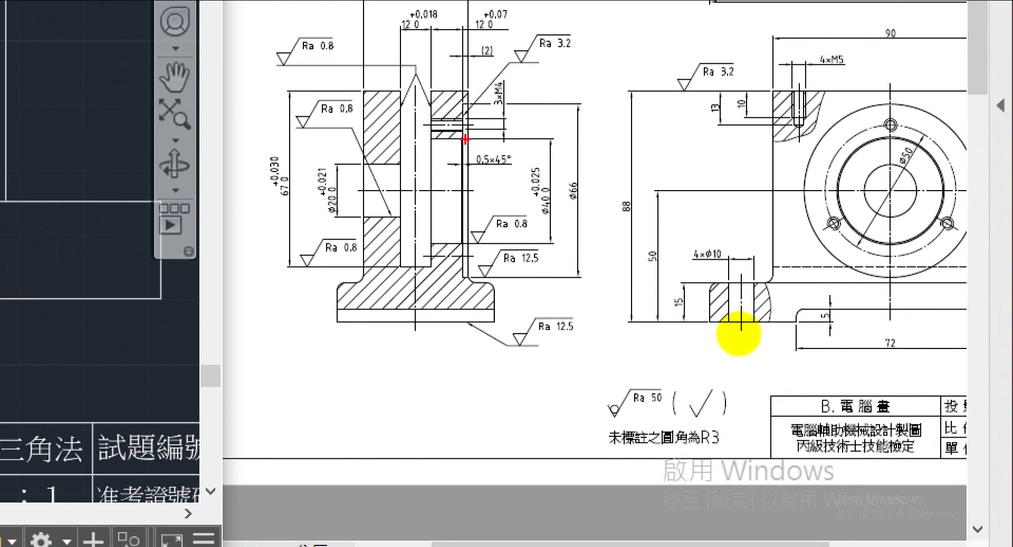
Step: Check the bore's 0.5×45° chamfer in the reference and draw a concentric 39 mm diameter circle for it
drag(743, 351, 761, 351)
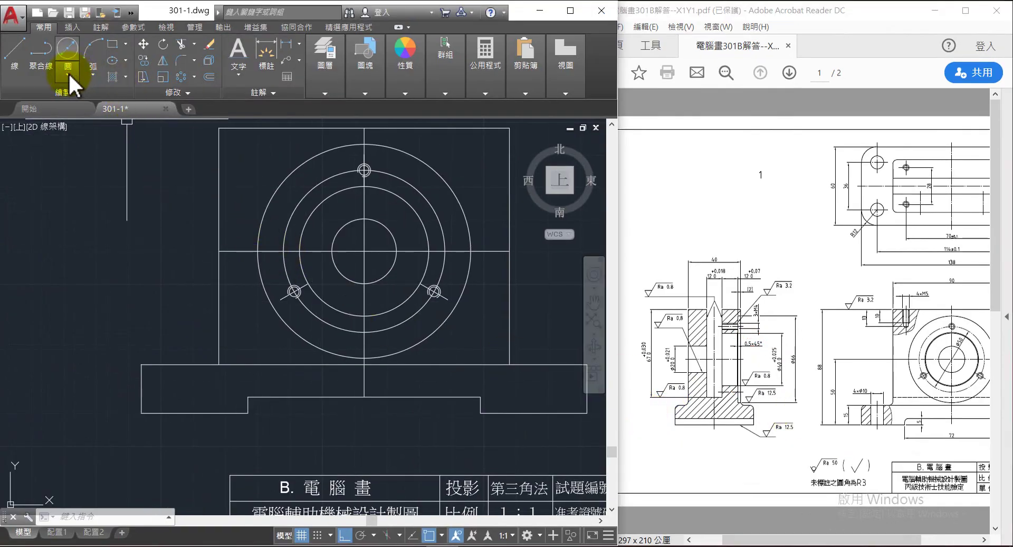
click(68, 73)
click(64, 121)
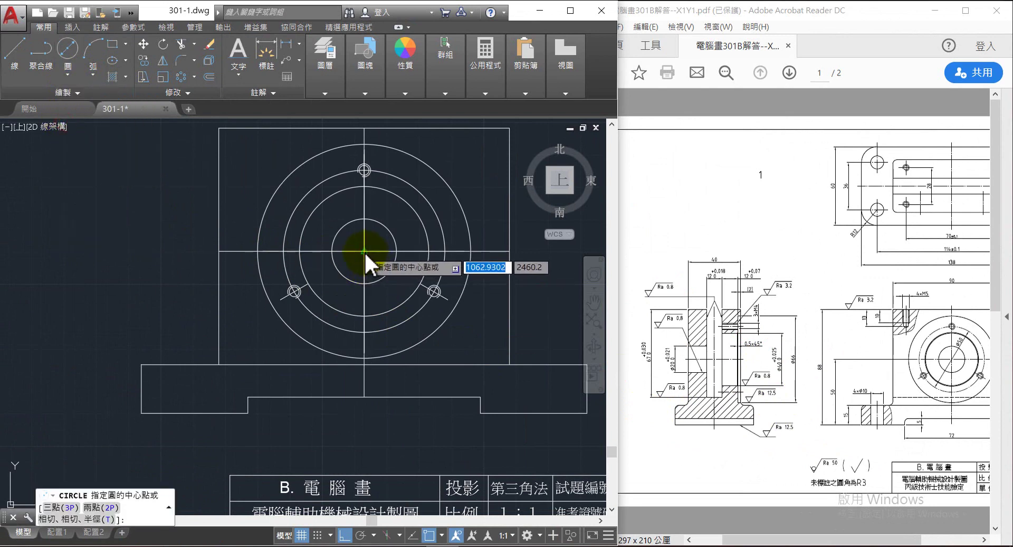
click(364, 251)
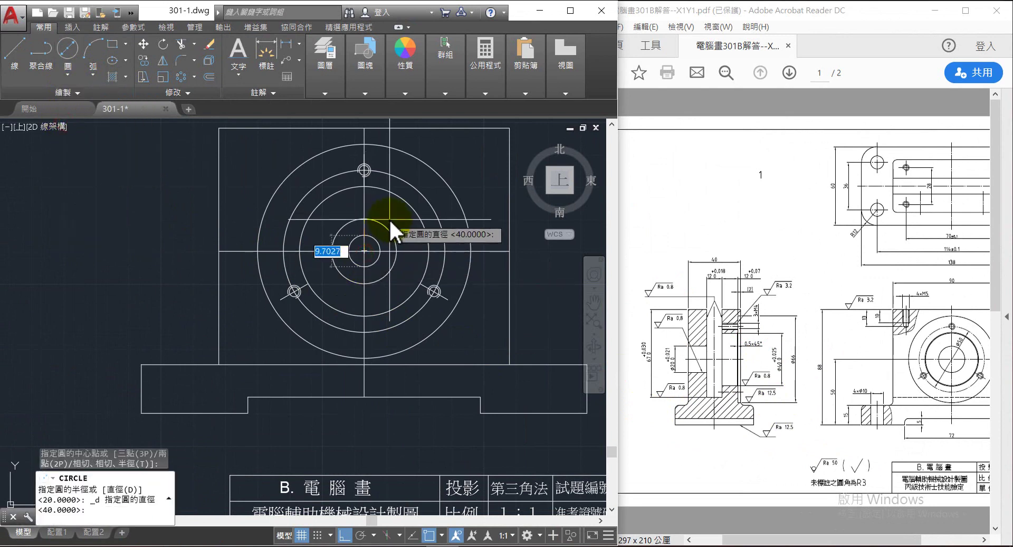
text(39)
key(Return)
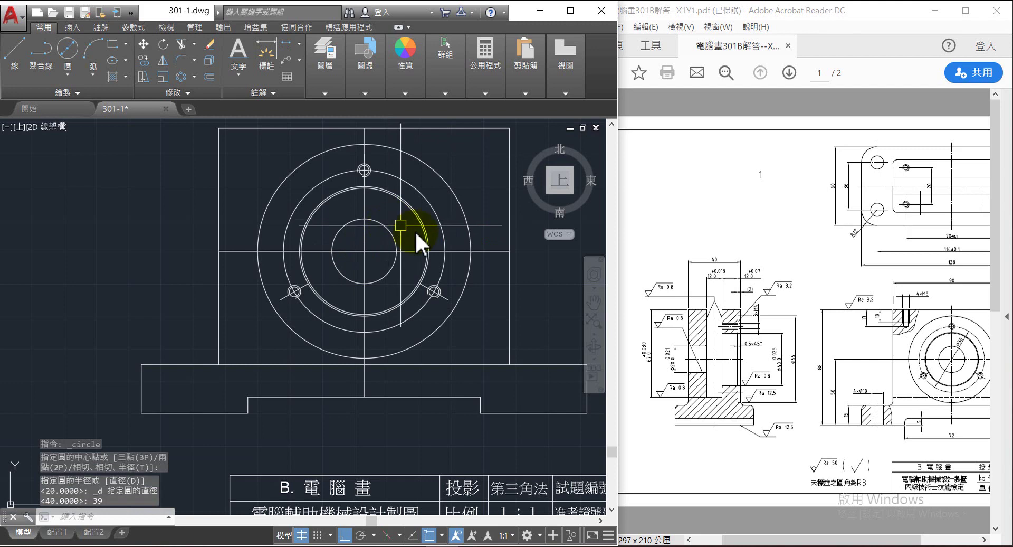
key(Escape)
Step: Using Fillet in Multiple mode with a 3 mm radius, round the base's upper-left corner and the recess's left inner corner
scroll(422, 338, down, 6)
scroll(417, 317, up, 6)
scroll(370, 253, down, 4)
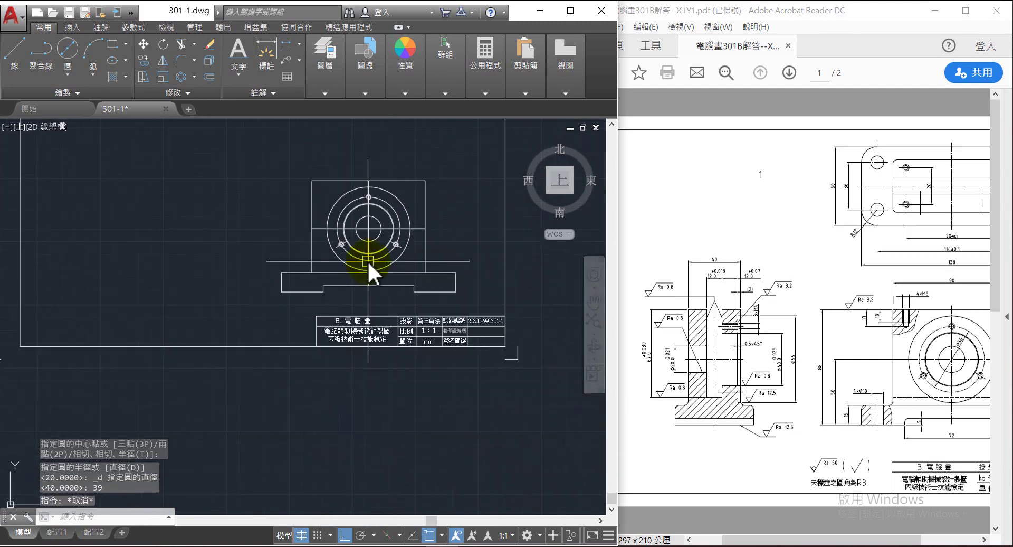
scroll(378, 275, up, 2)
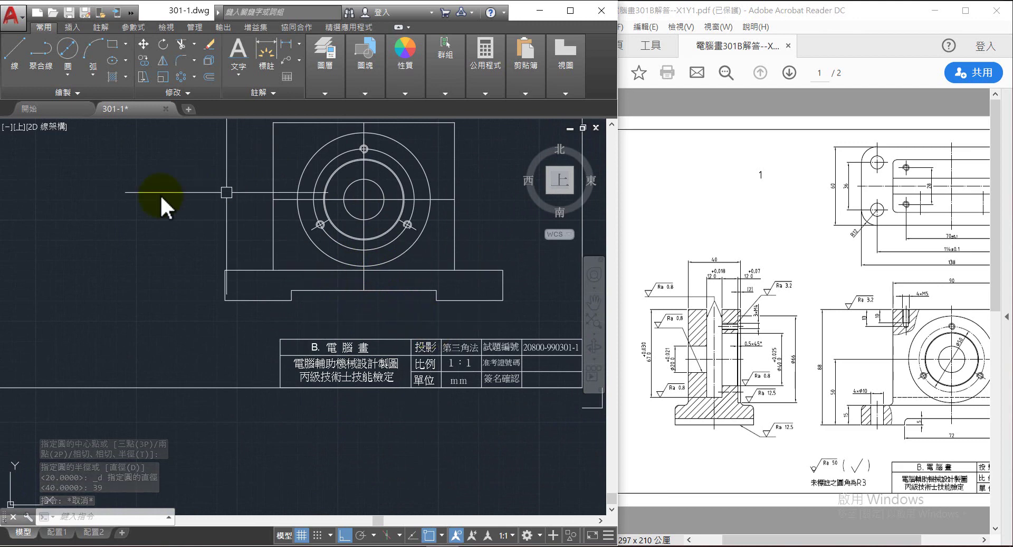
click(184, 60)
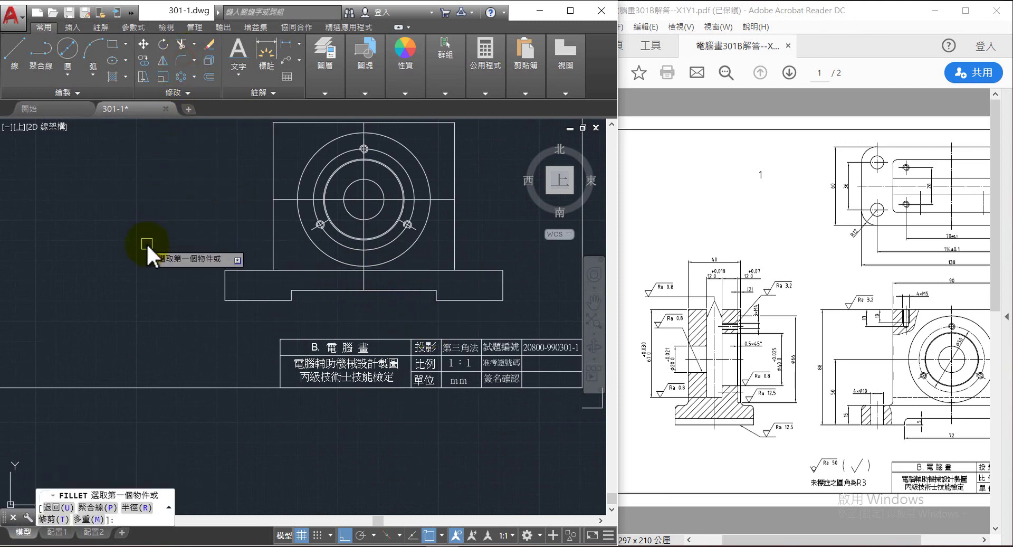
text(R)
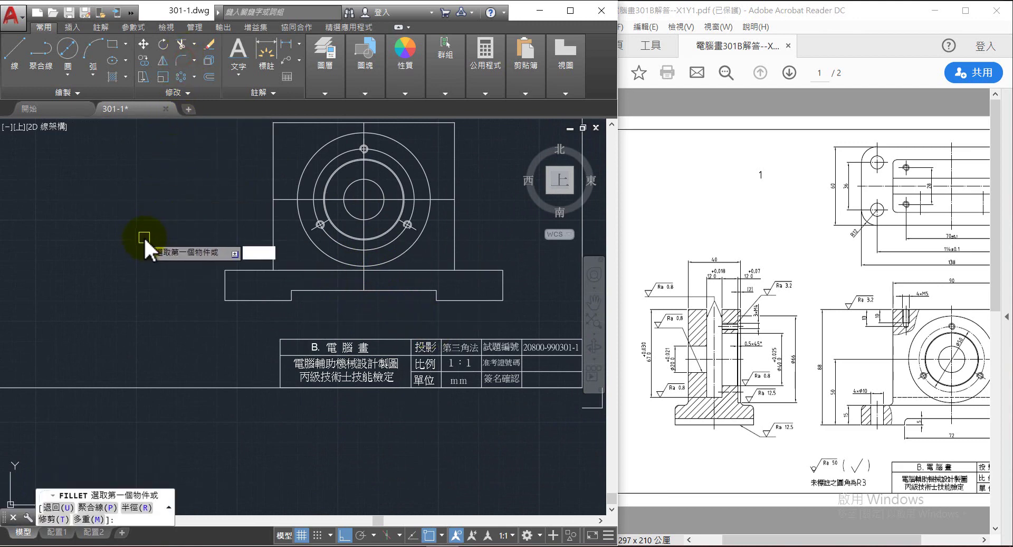
key(Return)
text(3)
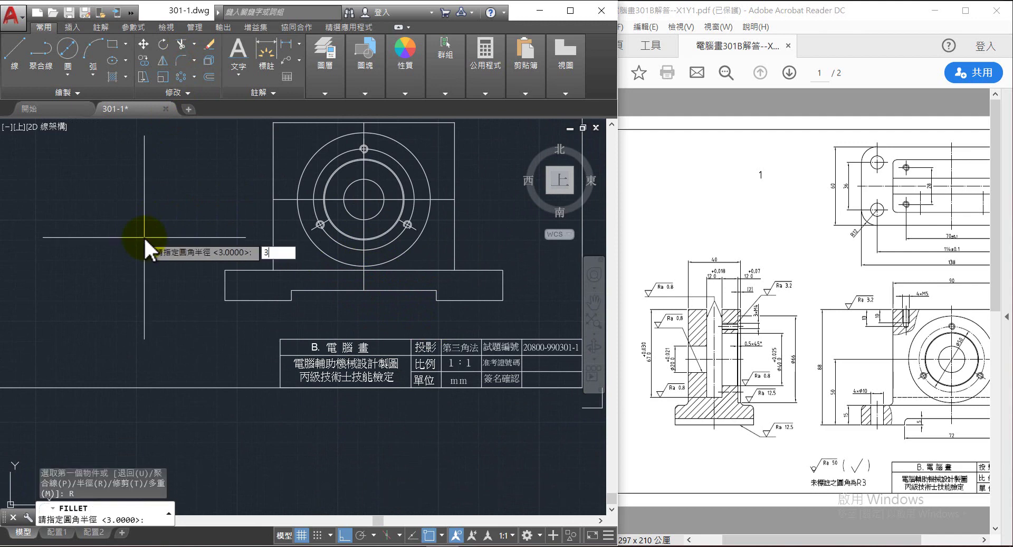
key(Return)
text(M)
key(Return)
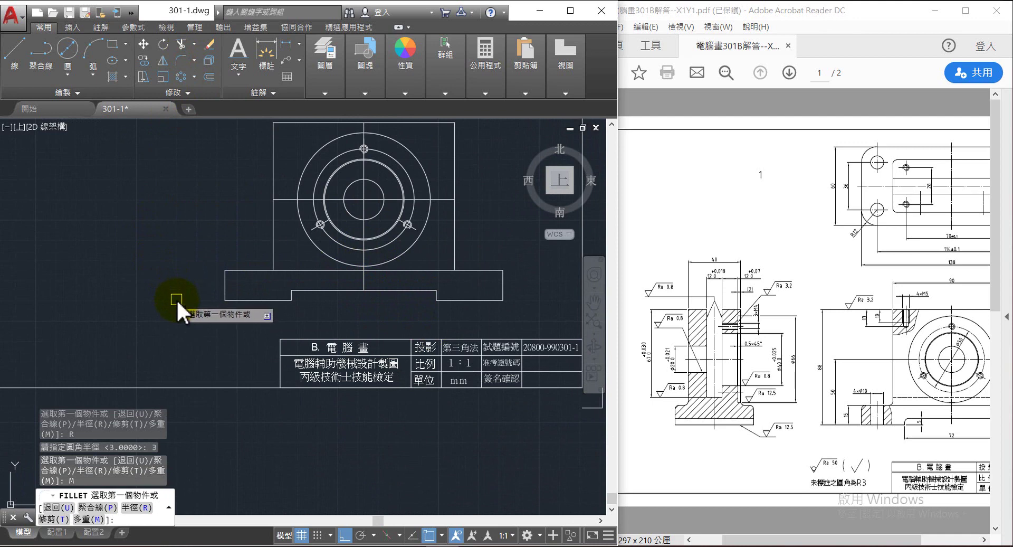
click(222, 277)
scroll(302, 293, up, 5)
click(256, 290)
click(287, 271)
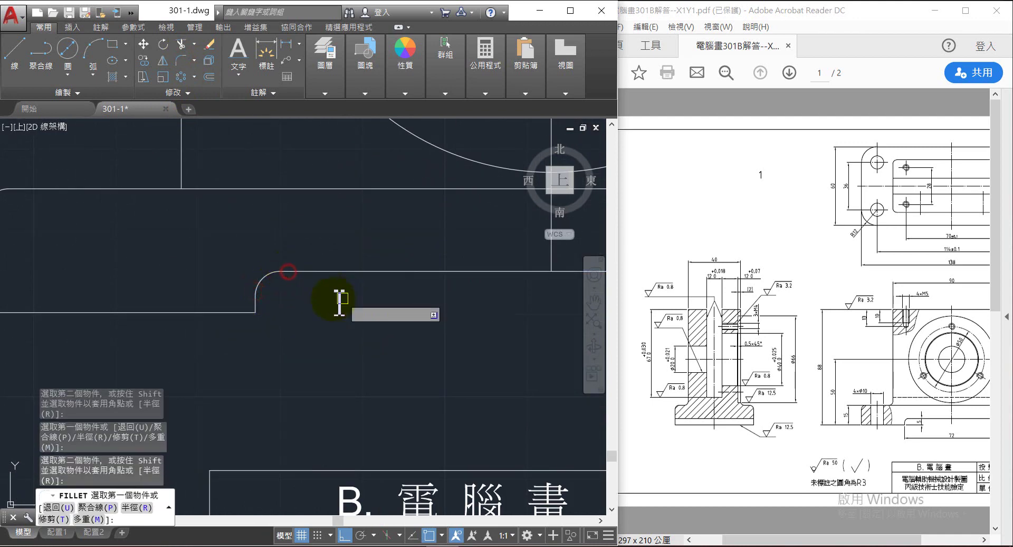
Step: Round the recess's right inner corner and the base's upper-right corner with the same 3 mm fillet
scroll(362, 333, down, 5)
scroll(380, 340, up, 4)
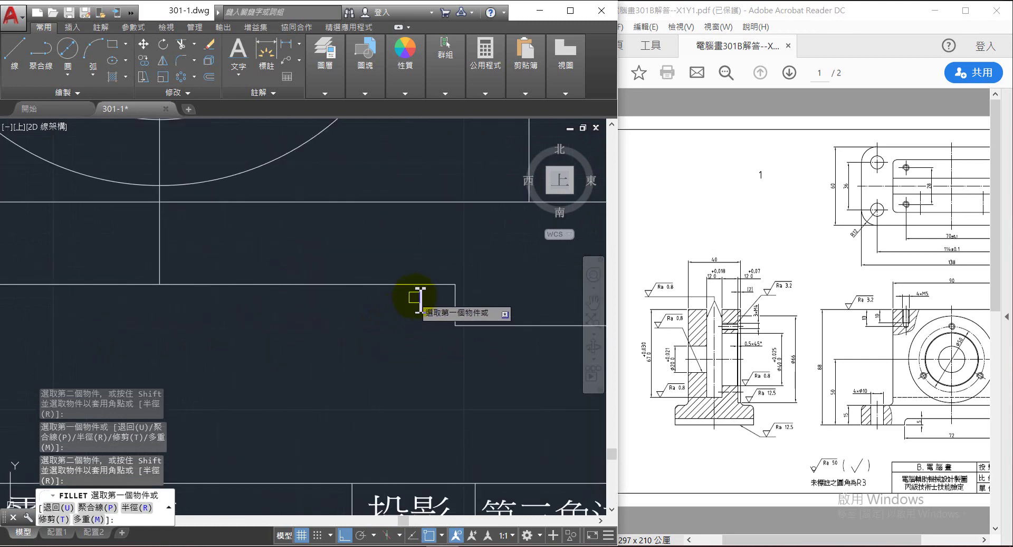
click(420, 285)
click(461, 302)
key(Return)
scroll(419, 294, down, 5)
scroll(396, 306, up, 6)
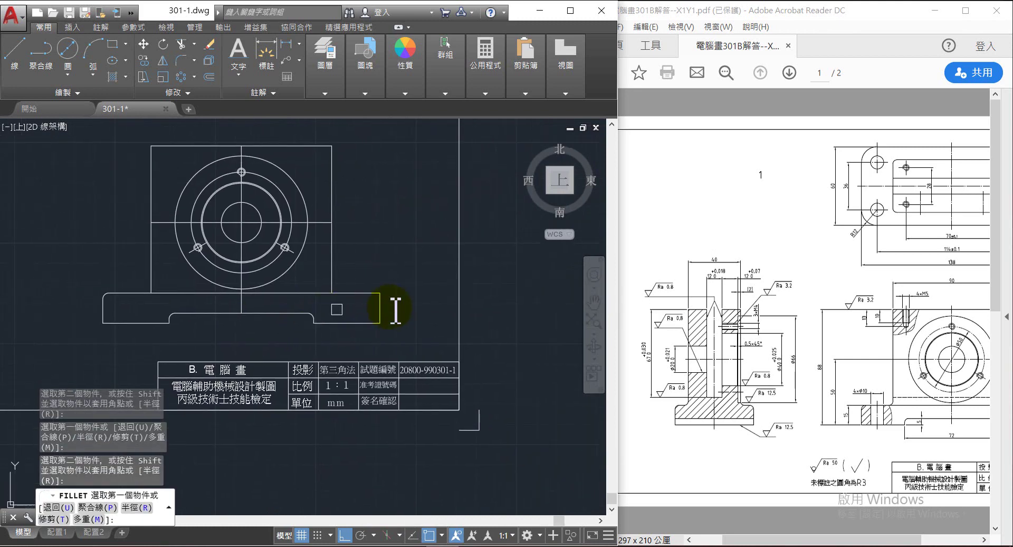
click(356, 255)
click(374, 280)
scroll(290, 296, down, 4)
scroll(456, 343, up, 1)
middle_drag(451, 340, 450, 337)
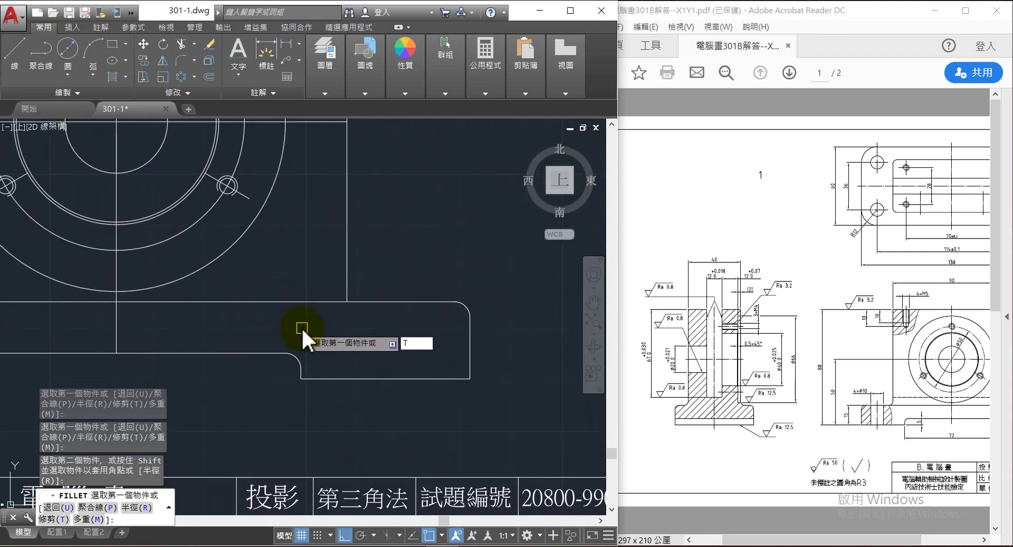
Step: With Fillet in No trim mode, round both inner corners where the body's vertical sides meet the base's top edge
key(Return)
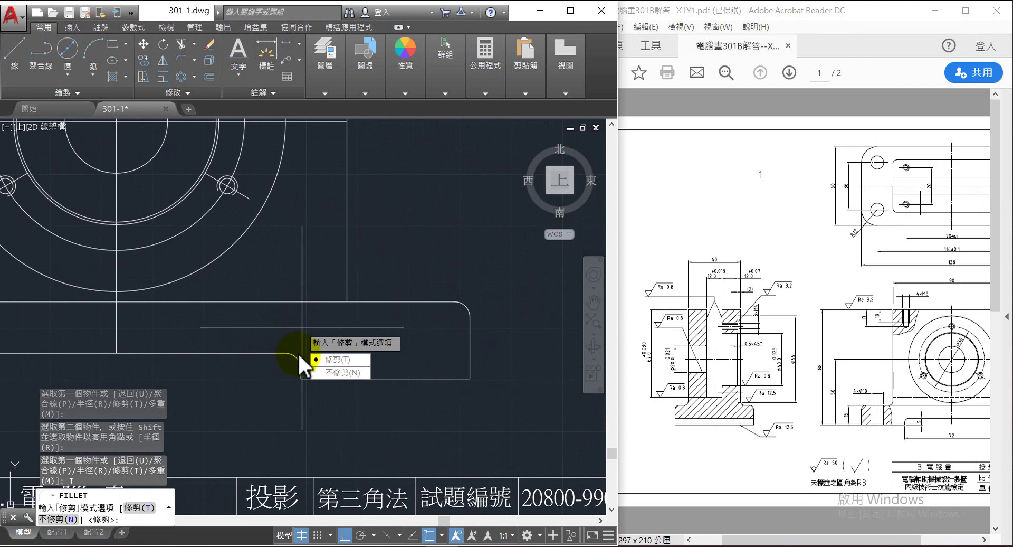
click(338, 372)
click(375, 300)
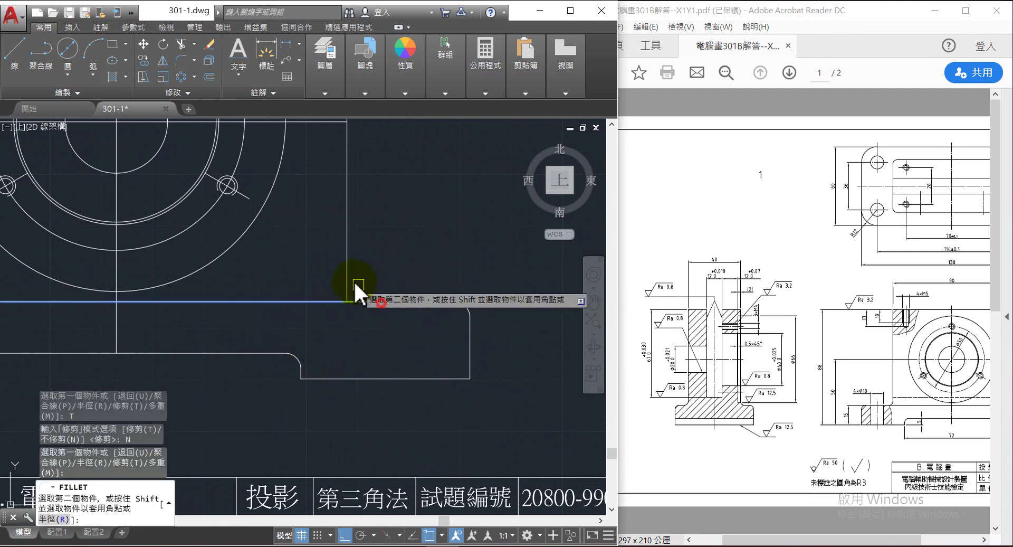
click(346, 272)
middle_drag(287, 333, 629, 350)
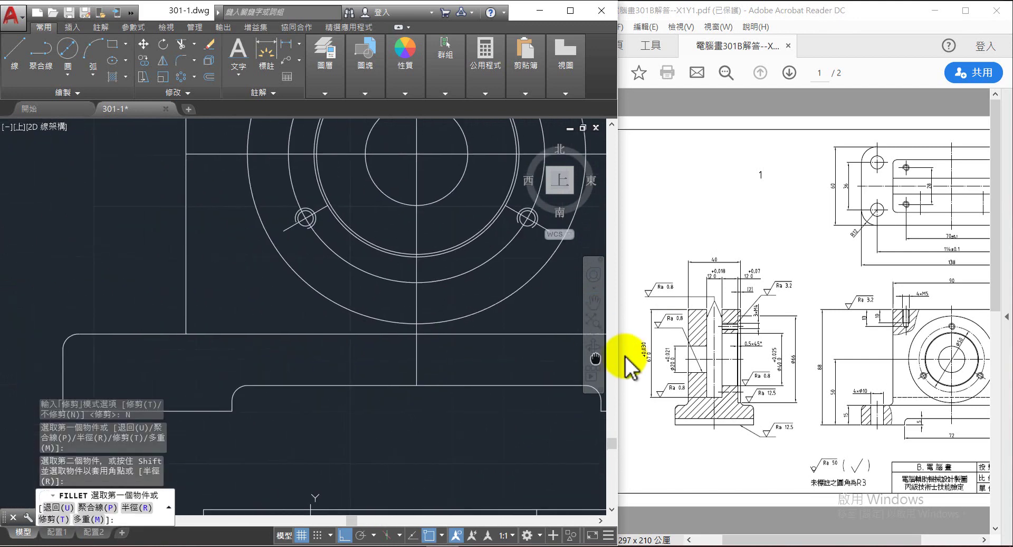
click(209, 332)
click(226, 309)
mouse_move(292, 353)
middle_down()
mouse_move(200, 304)
mouse_move(135, 317)
middle_up()
scroll(300, 346, down, 2)
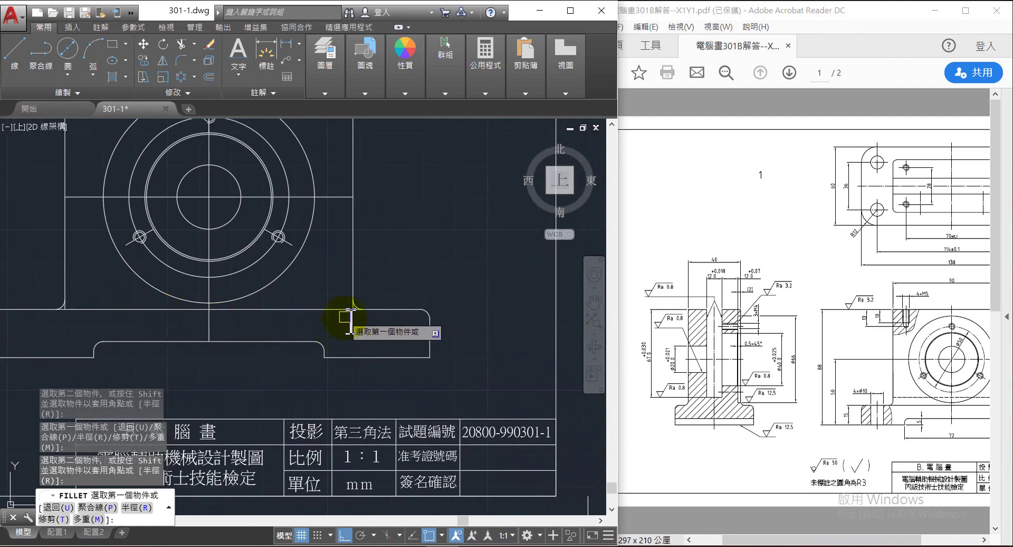
key(Escape)
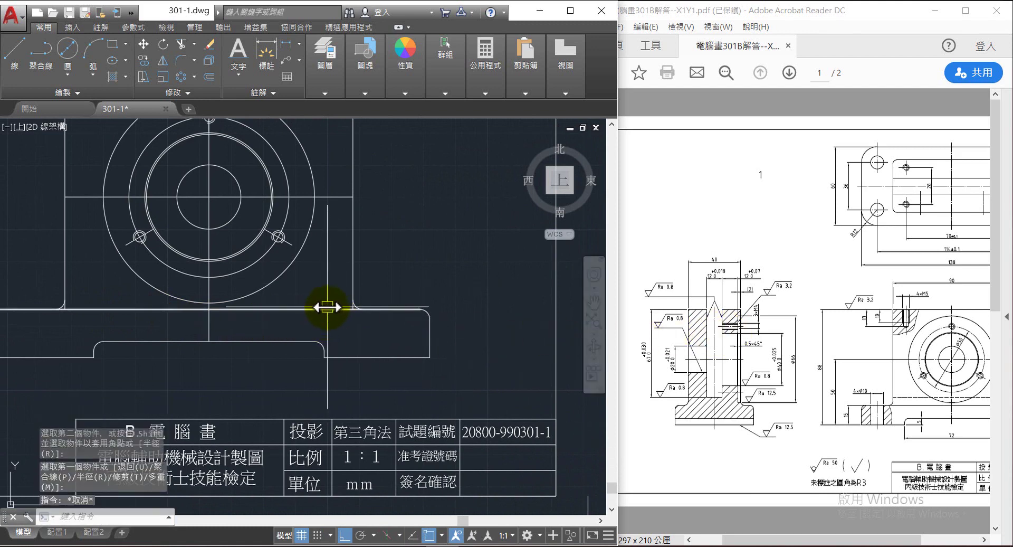
Step: Trim off the vertical side-line stubs left between the new fillets and the base's top edge on both sides
click(327, 308)
key(Escape)
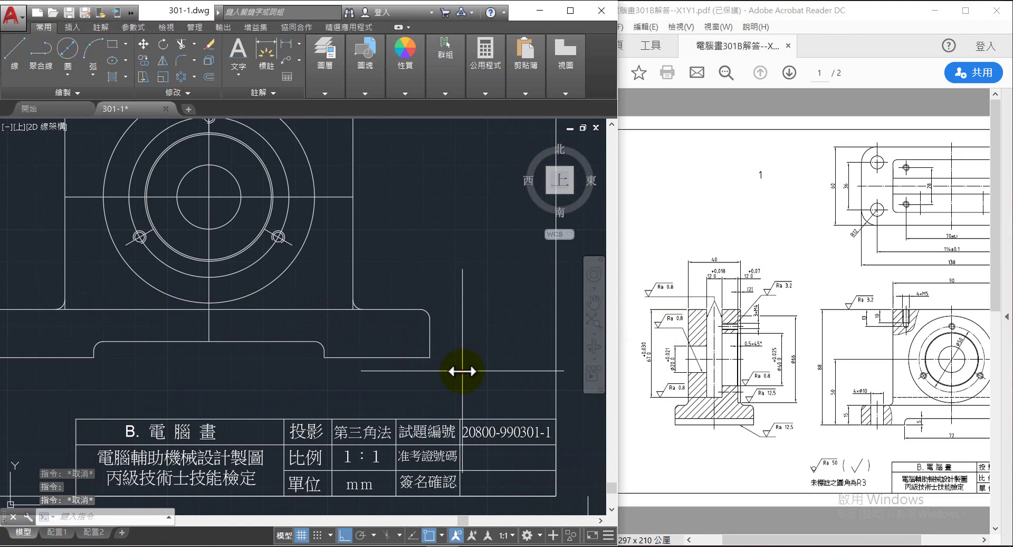
click(462, 371)
click(48, 240)
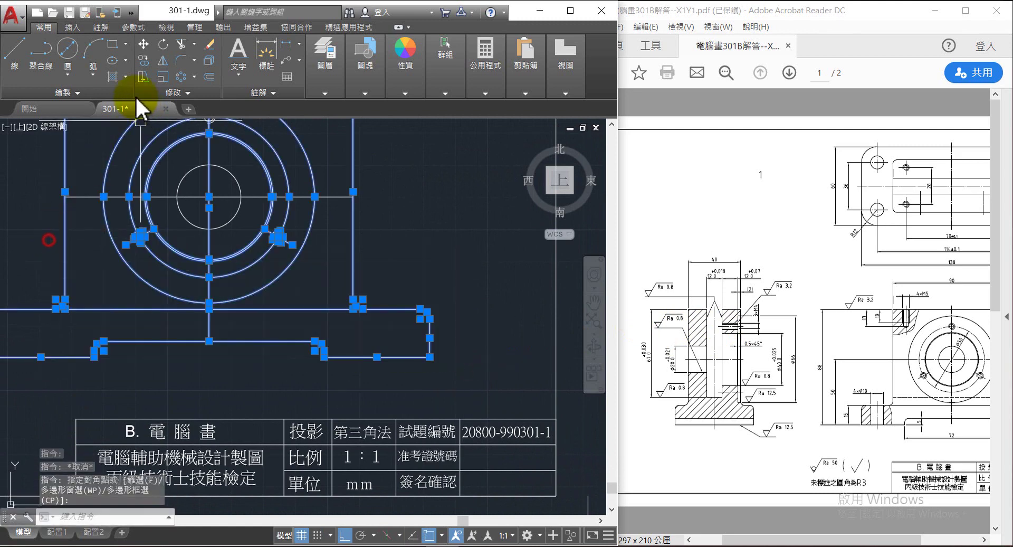
click(181, 40)
scroll(325, 341, up, 5)
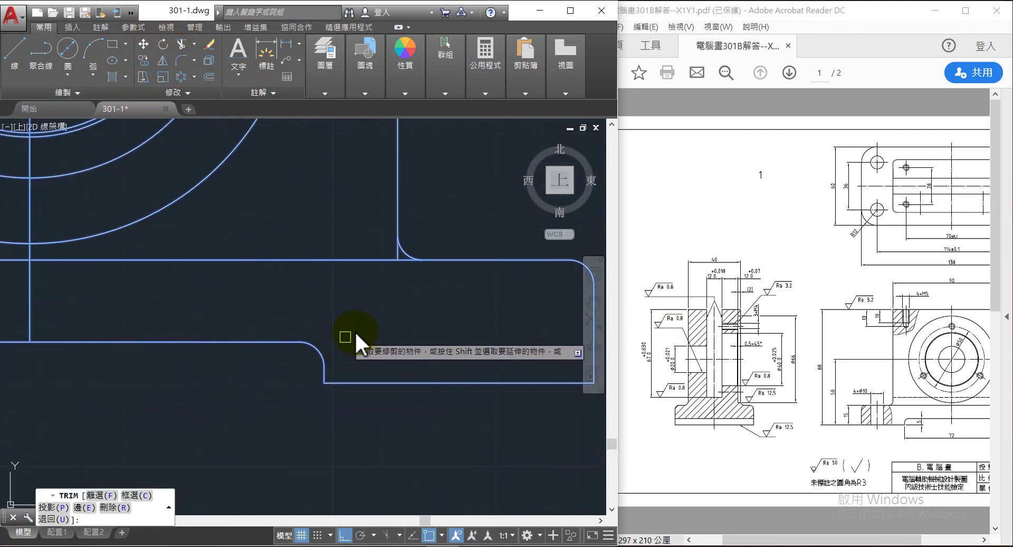
click(452, 181)
scroll(258, 220, down, 10)
middle_drag(214, 243, 455, 274)
scroll(305, 241, up, 6)
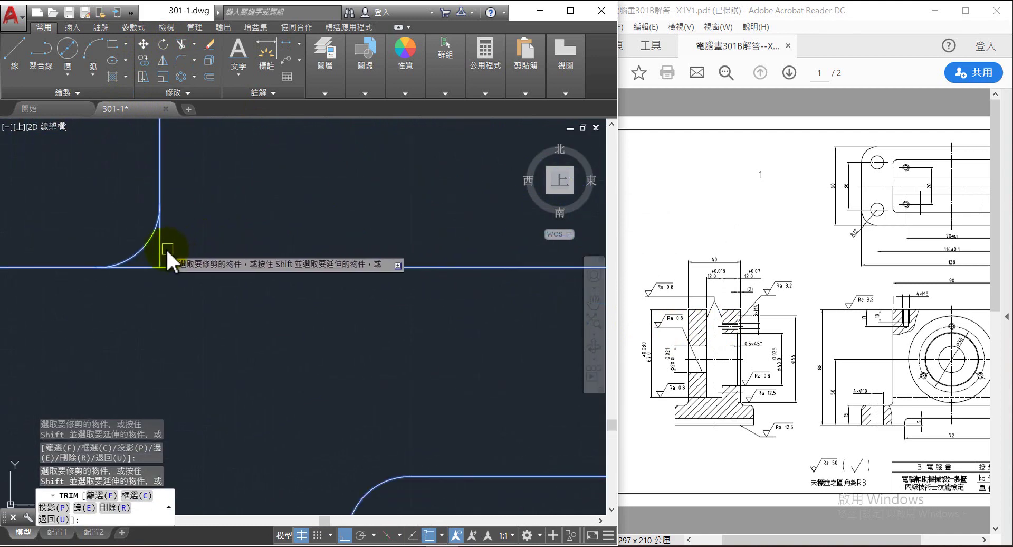
scroll(236, 253, down, 8)
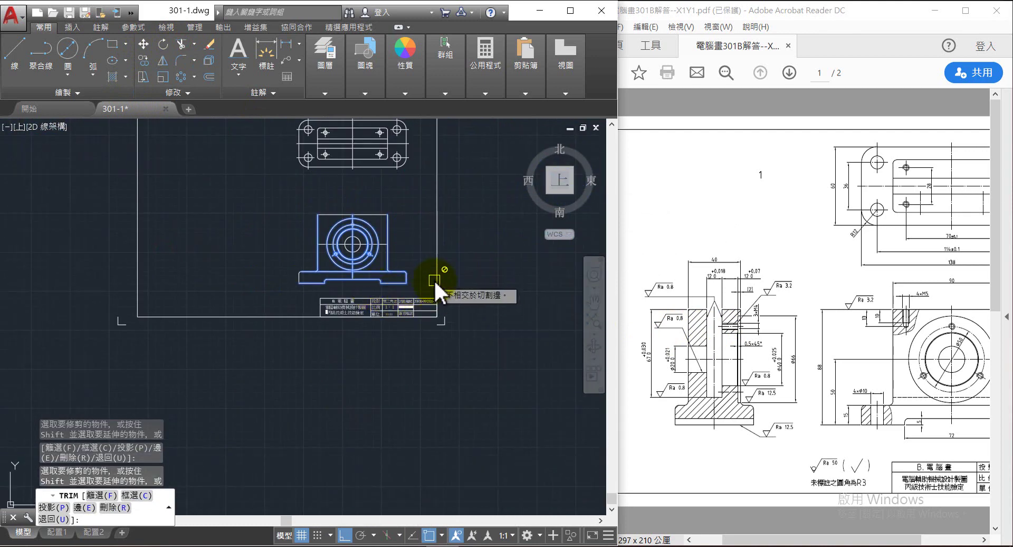
key(Return)
Step: Project a vertical ray down from the centre of the top view's lower-left mounting hole through the front view's base
middle_drag(409, 287, 427, 365)
scroll(387, 327, up, 4)
mouse_move(382, 339)
middle_down()
mouse_move(364, 268)
mouse_move(378, 255)
mouse_move(391, 264)
middle_up()
scroll(331, 284, up, 2)
scroll(182, 363, up, 2)
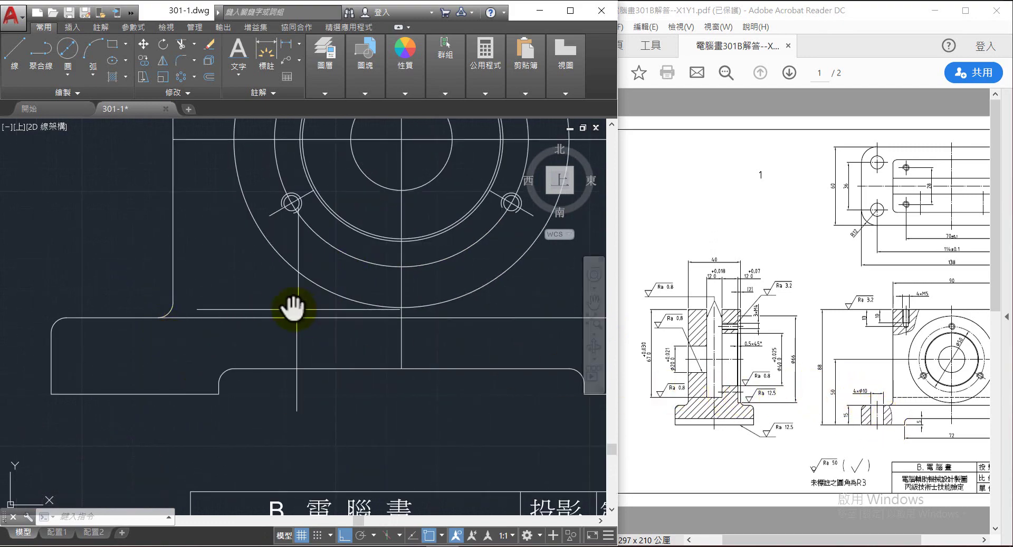
scroll(294, 306, down, 8)
middle_drag(290, 315, 286, 314)
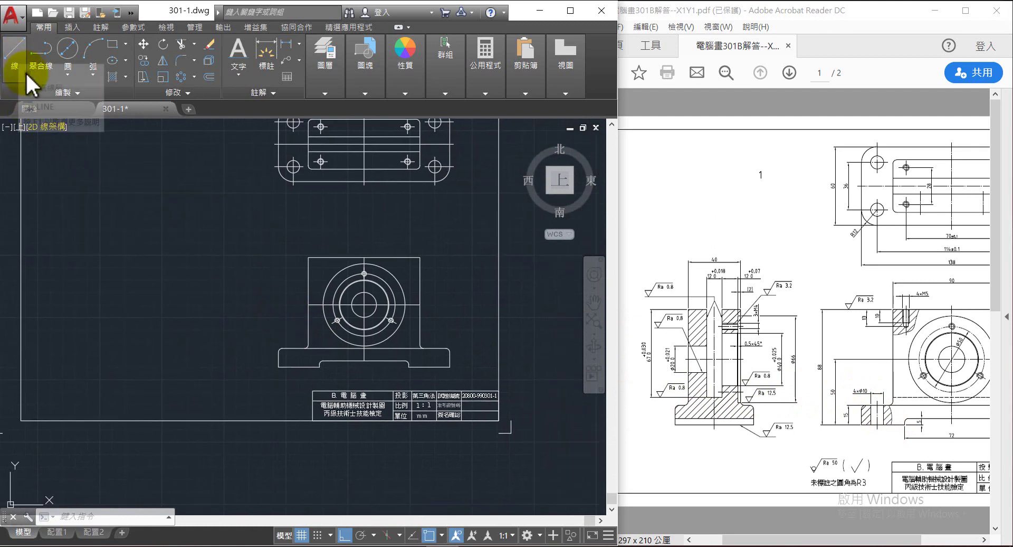
click(58, 92)
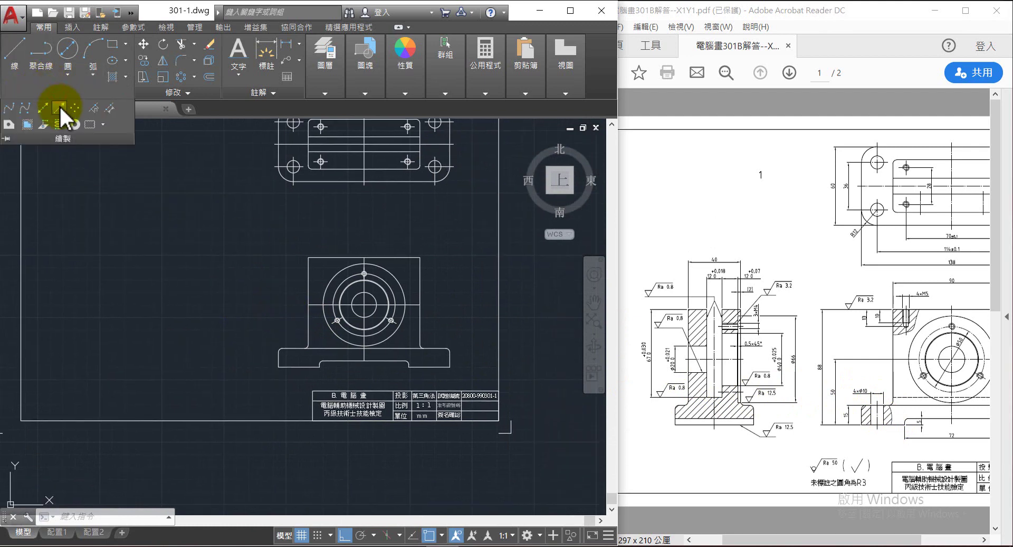
click(59, 107)
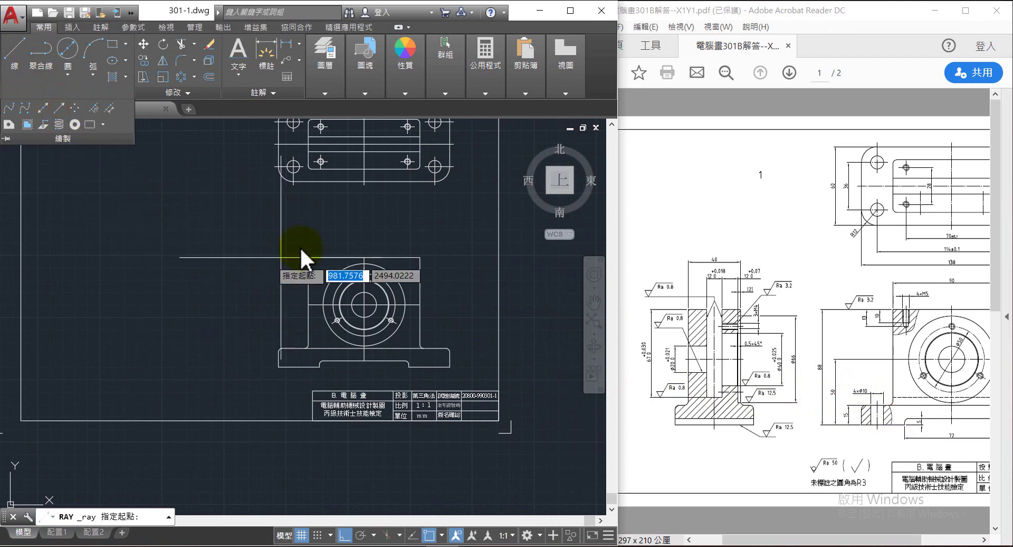
click(294, 165)
click(303, 313)
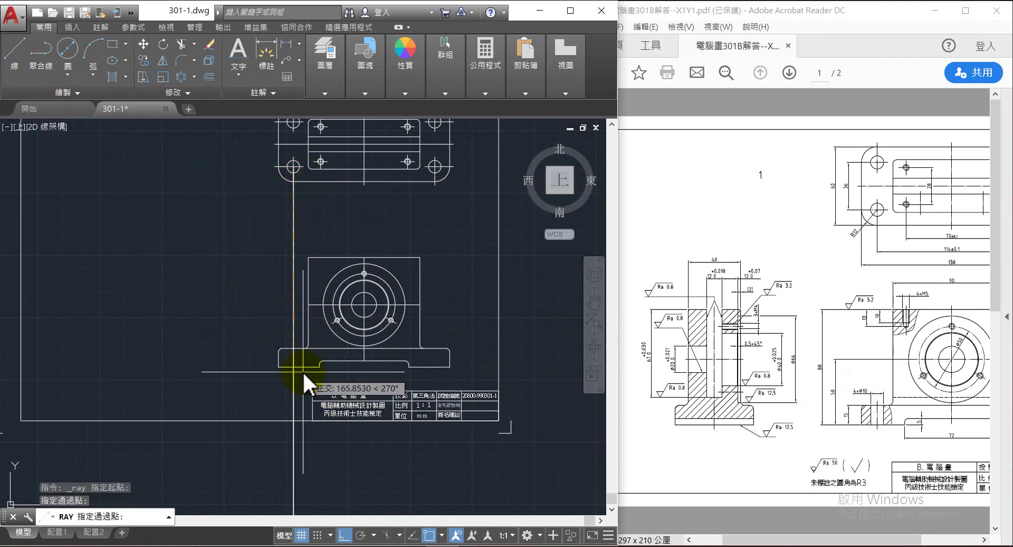
key(Return)
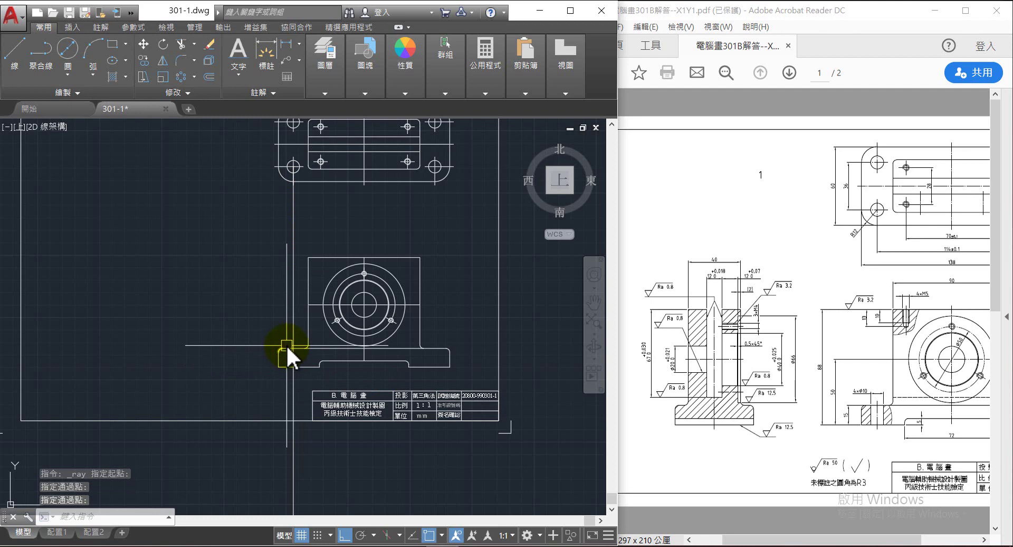
Step: Trim the projected ray to the segment between the base's top and bottom edges
scroll(286, 344, up, 5)
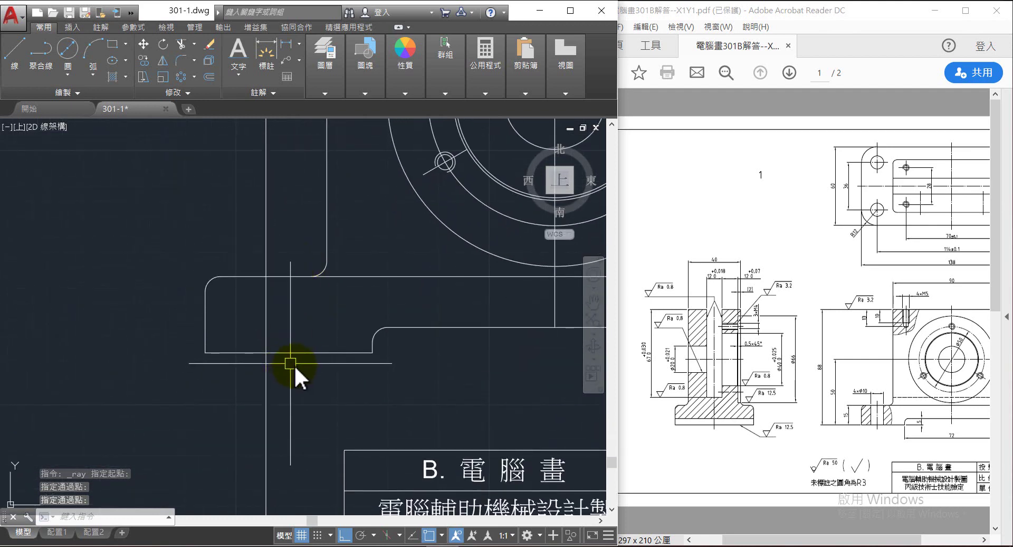
click(300, 378)
click(284, 261)
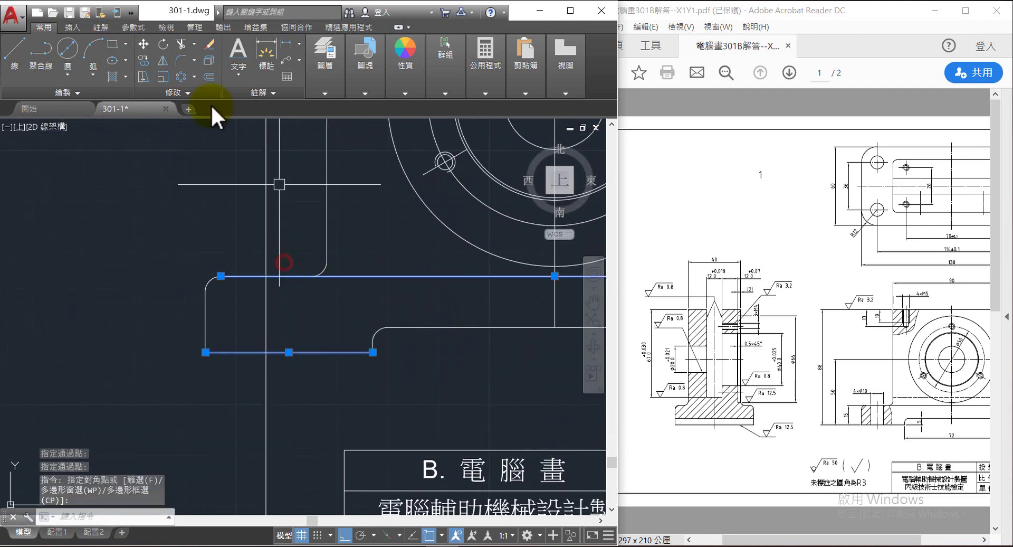
click(181, 45)
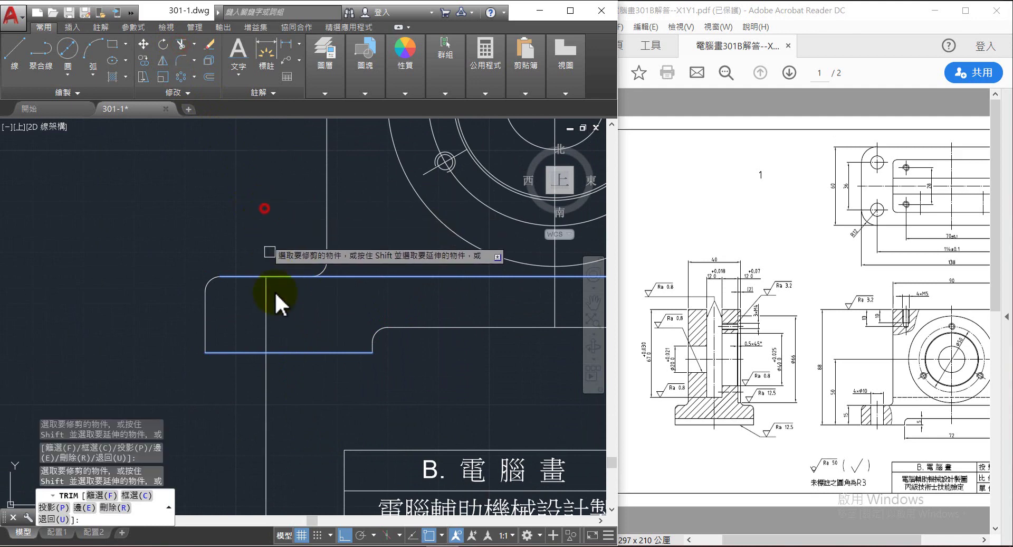
click(260, 401)
click(269, 402)
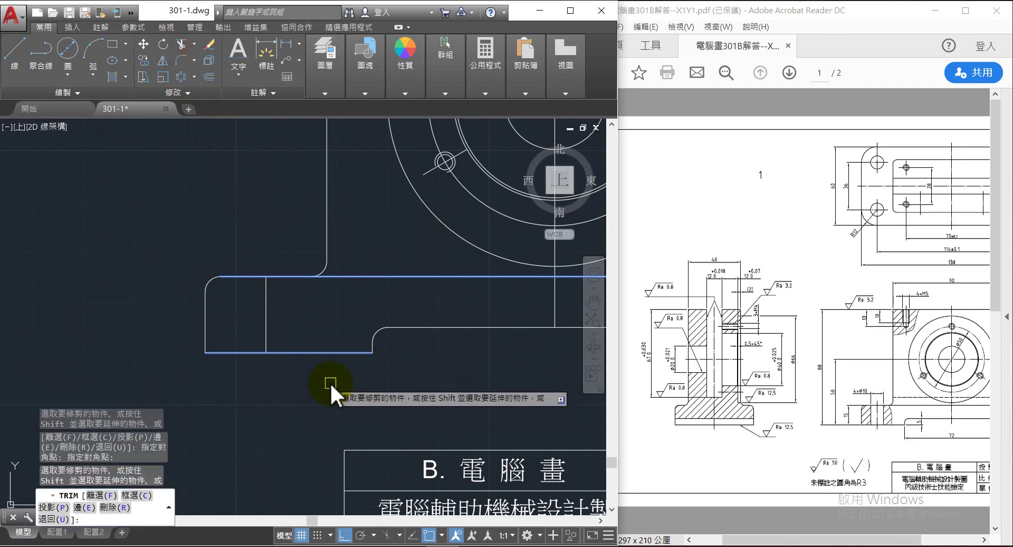
key(Return)
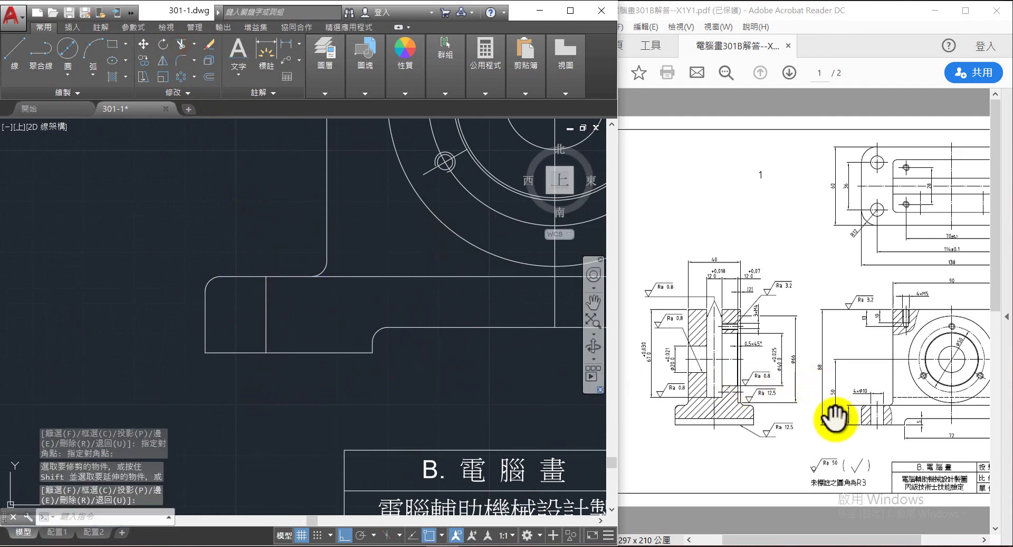
Step: Offset the mounting hole's centreline 5 mm to each side to form the hole's edges in the base
click(206, 74)
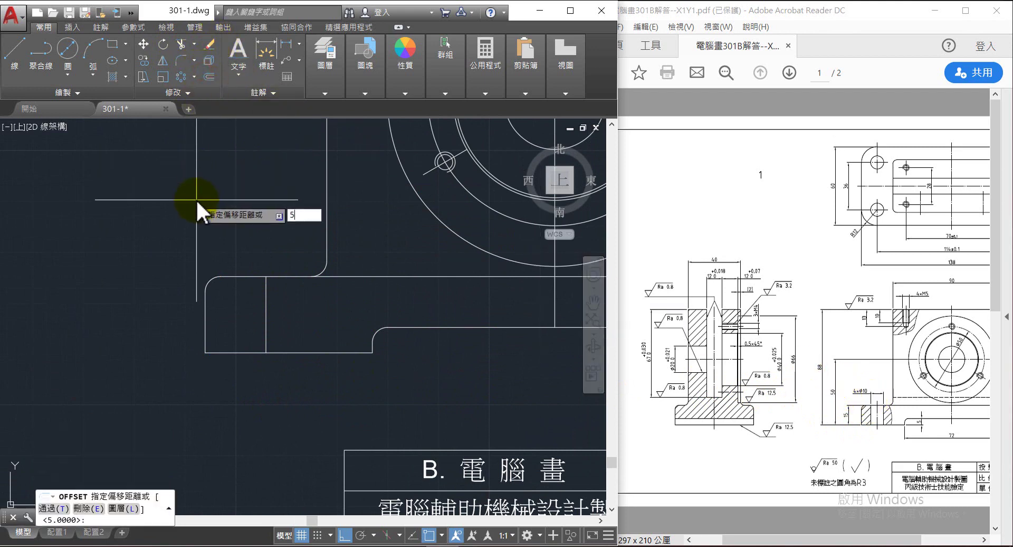
key(Return)
click(266, 311)
click(230, 315)
click(268, 315)
click(297, 314)
Step: Project a vertical ray down from the centre of the top view's lower-left threaded hole through the front view's body
scroll(325, 296, down, 5)
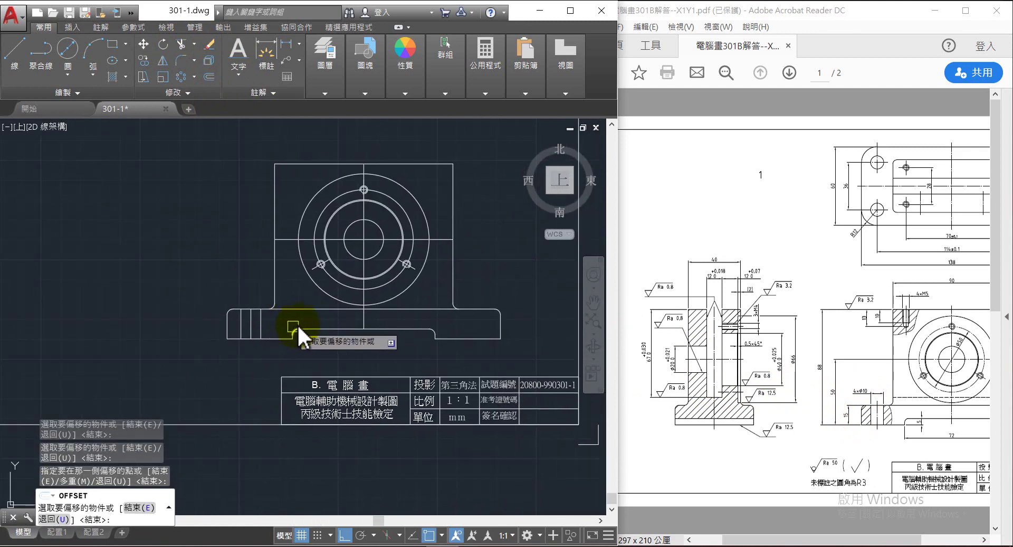
scroll(305, 186, up, 4)
scroll(299, 314, down, 4)
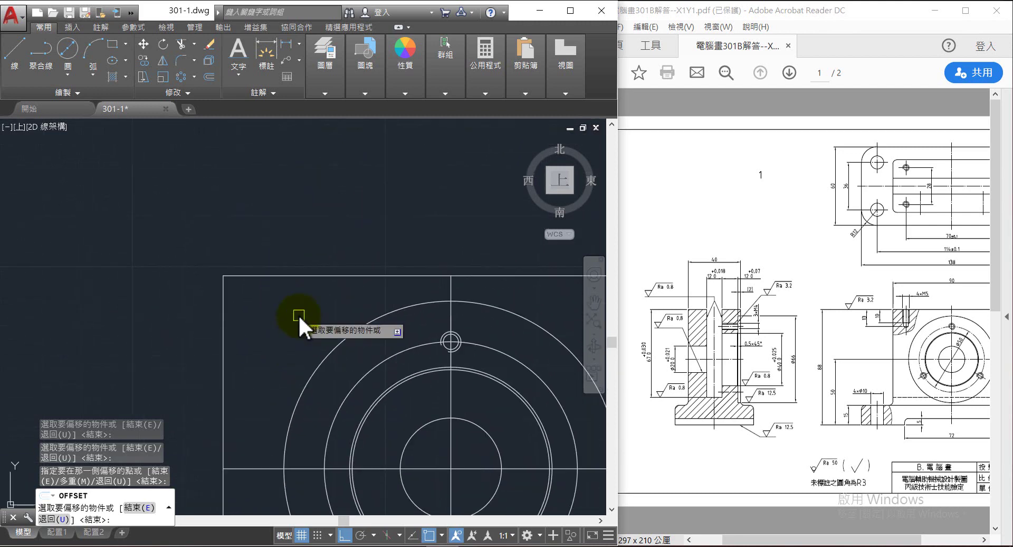
click(66, 93)
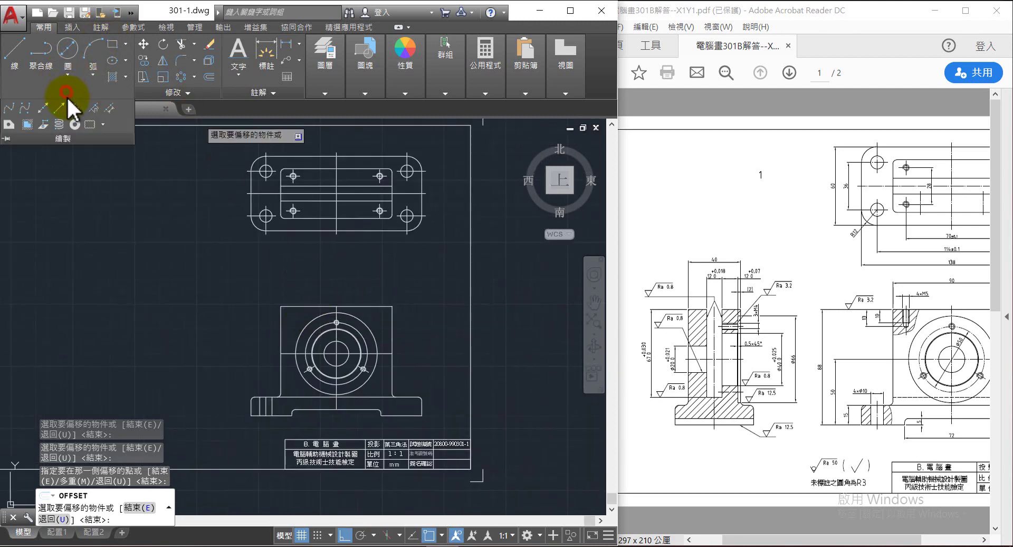
click(59, 109)
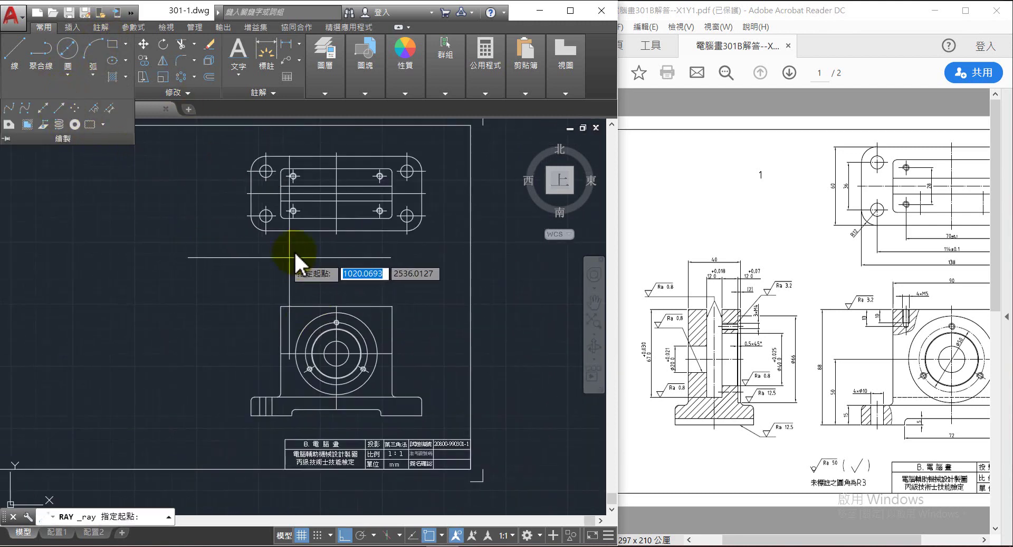
scroll(296, 233, up, 4)
scroll(296, 229, up, 2)
click(281, 151)
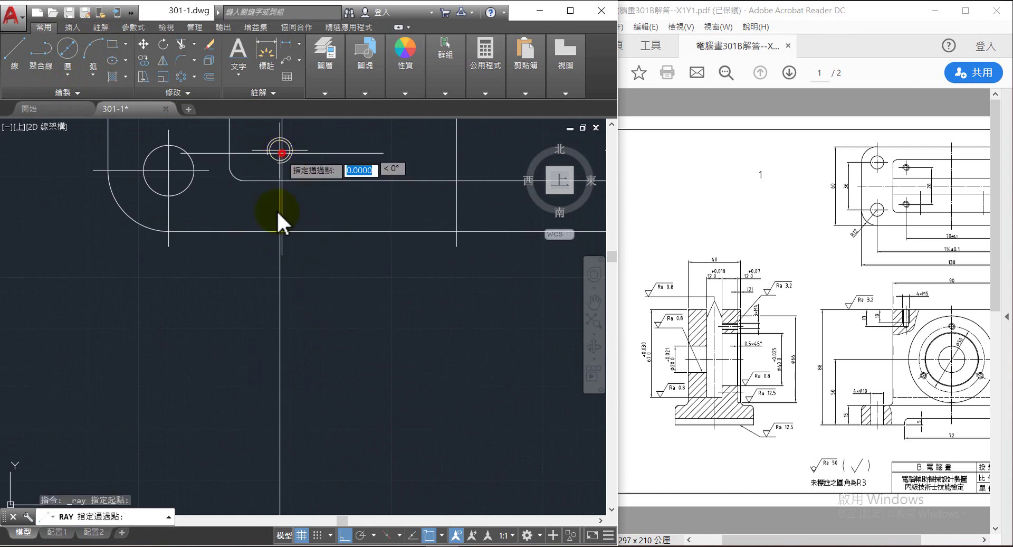
click(283, 257)
scroll(328, 199, down, 5)
scroll(326, 242, up, 6)
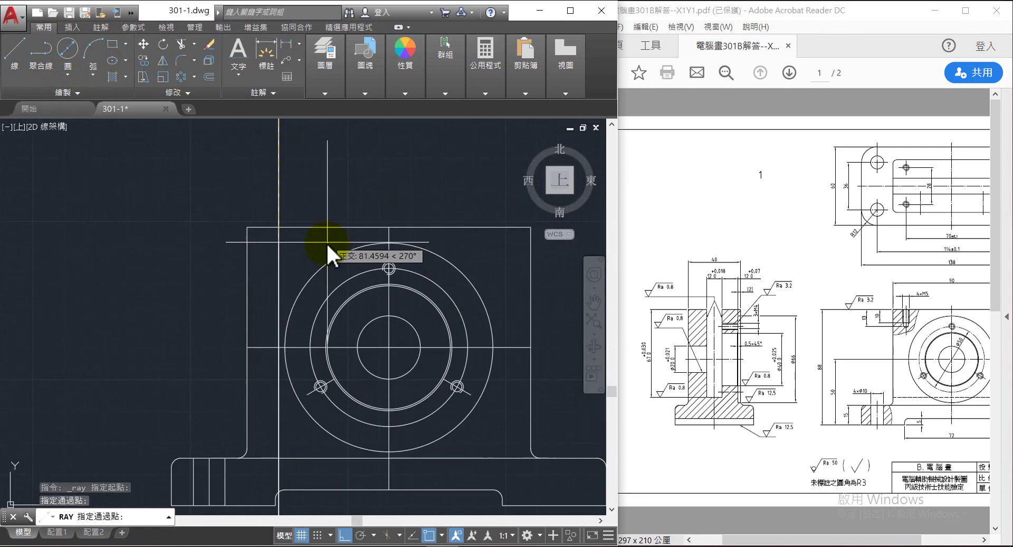
key(Escape)
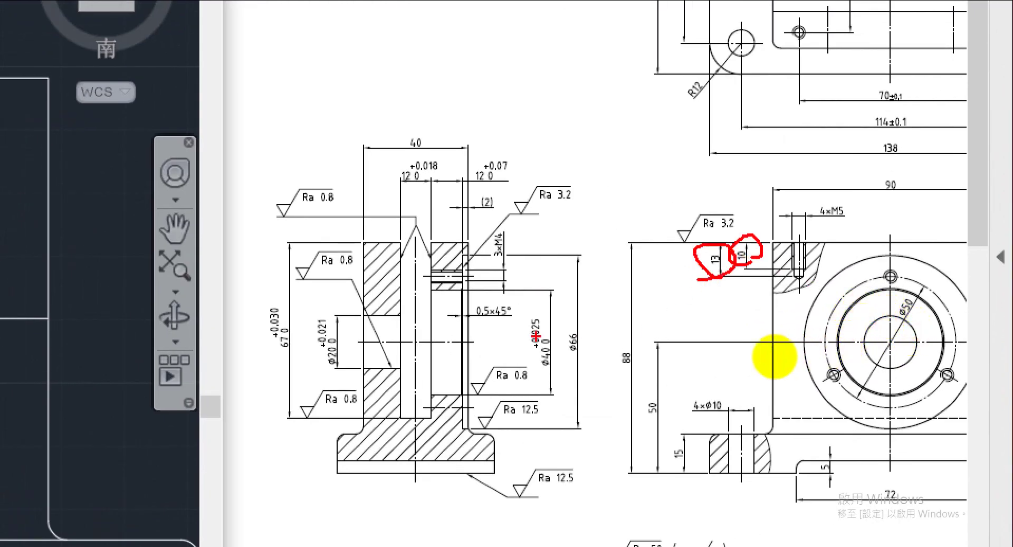
Step: Check the M5 hole's callout in the reference and offset the front view's top edge 10 mm downward
mouse_move(851, 199)
mouse_down()
mouse_move(821, 207)
mouse_move(873, 213)
mouse_up()
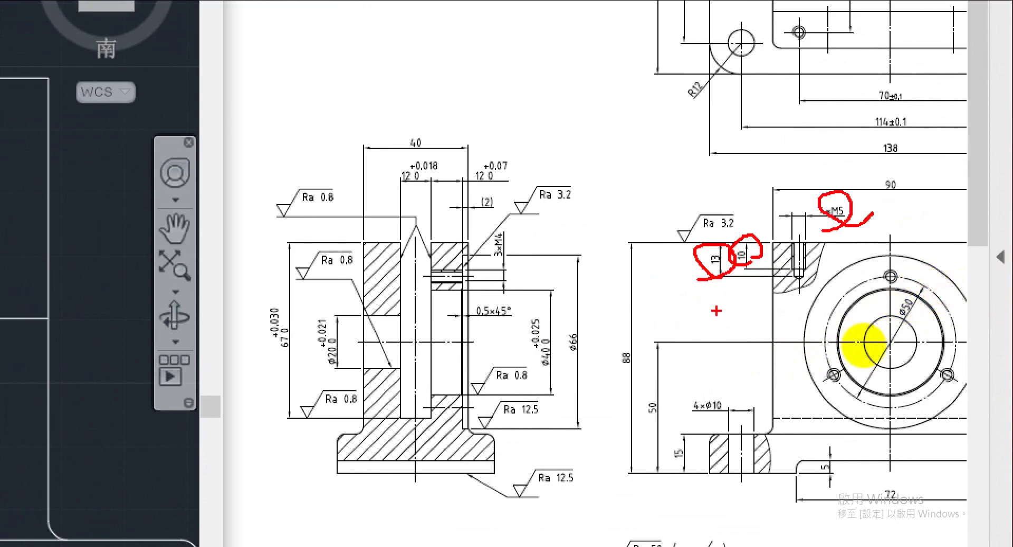
key(Escape)
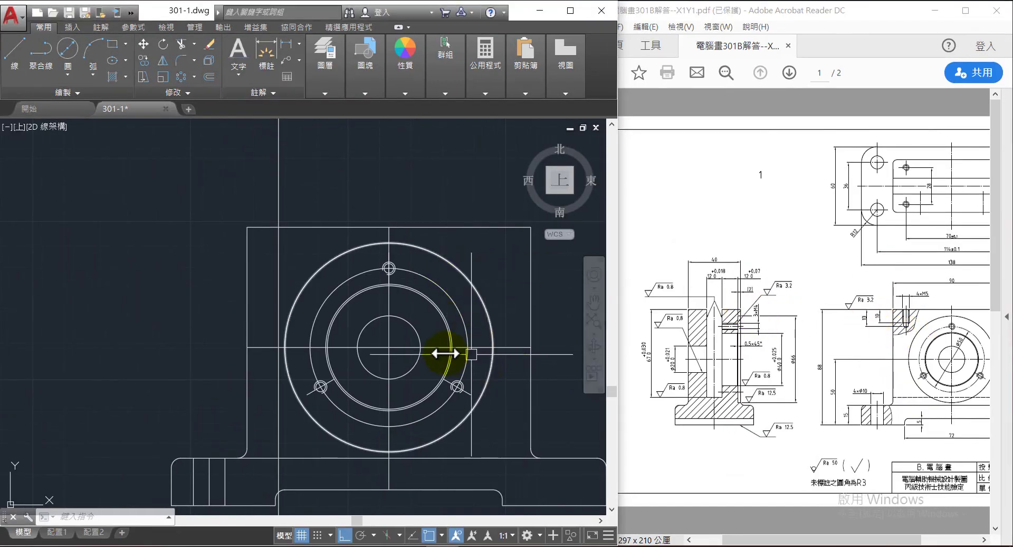
middle_drag(385, 350, 398, 291)
scroll(398, 291, up, 6)
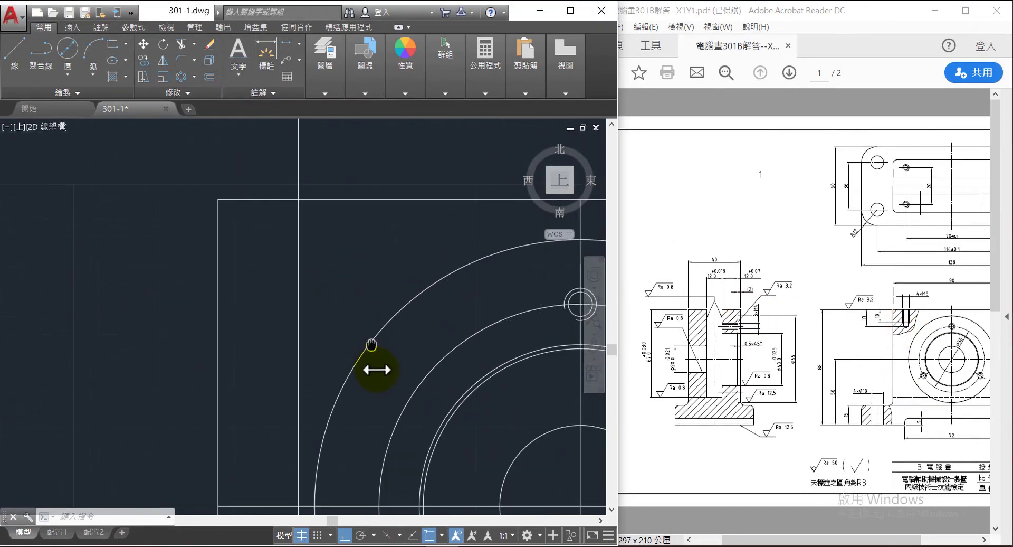
scroll(396, 307, up, 2)
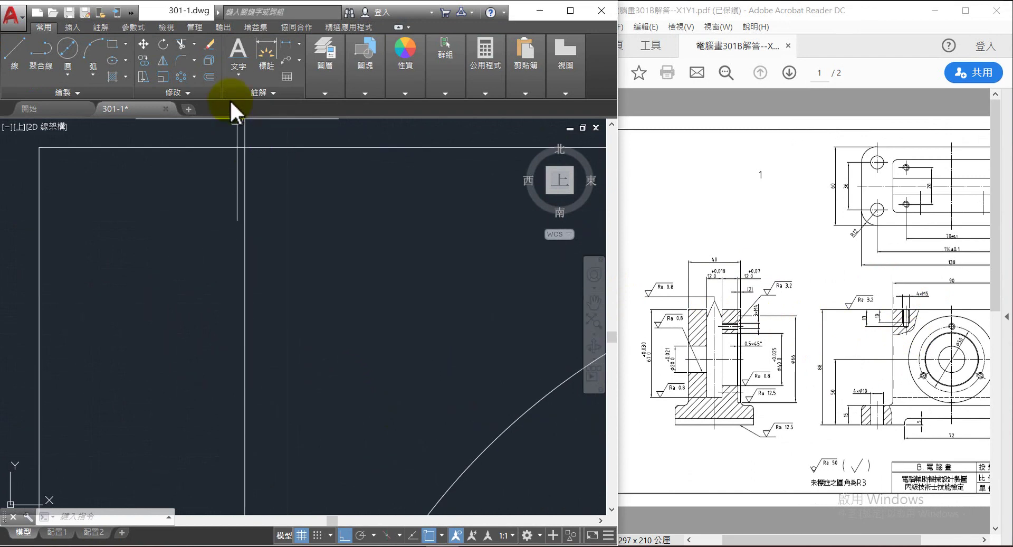
click(209, 76)
text(10)
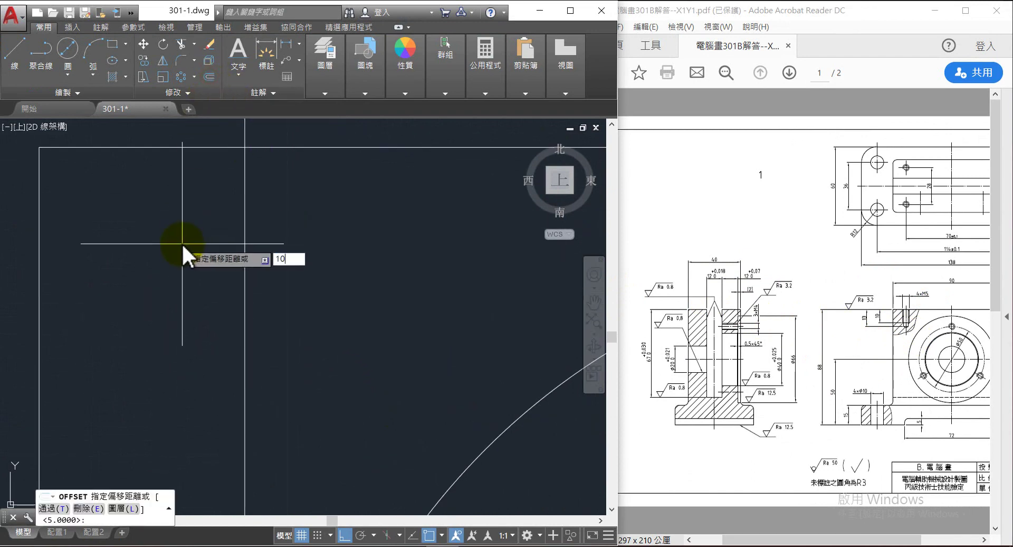
key(Return)
click(185, 150)
click(177, 235)
key(Return)
Step: Offset the front view's top edge downward by 10 mm and 13 mm to mark the M5 hole's depths
key(Return)
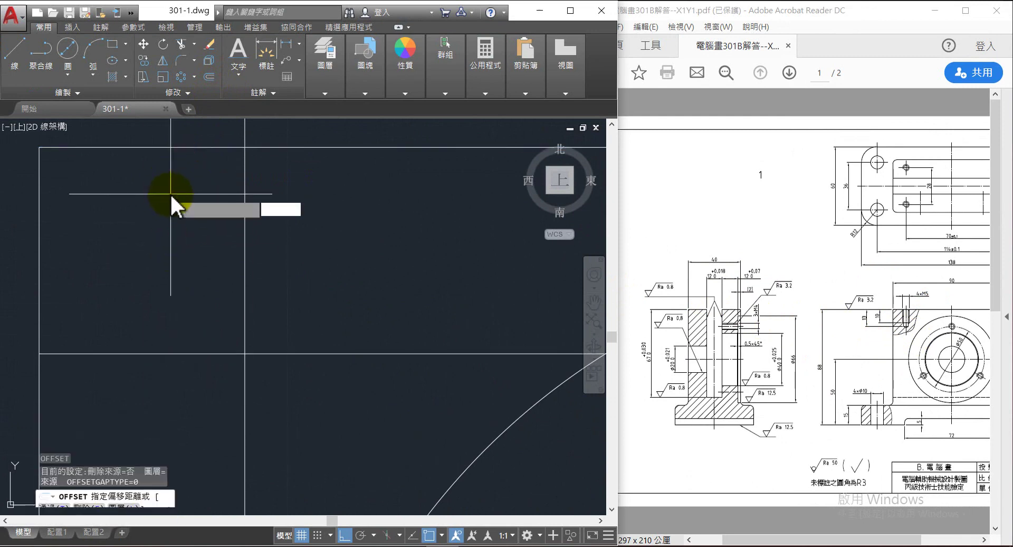
text(13)
key(Return)
click(187, 148)
click(181, 225)
scroll(306, 227, down, 2)
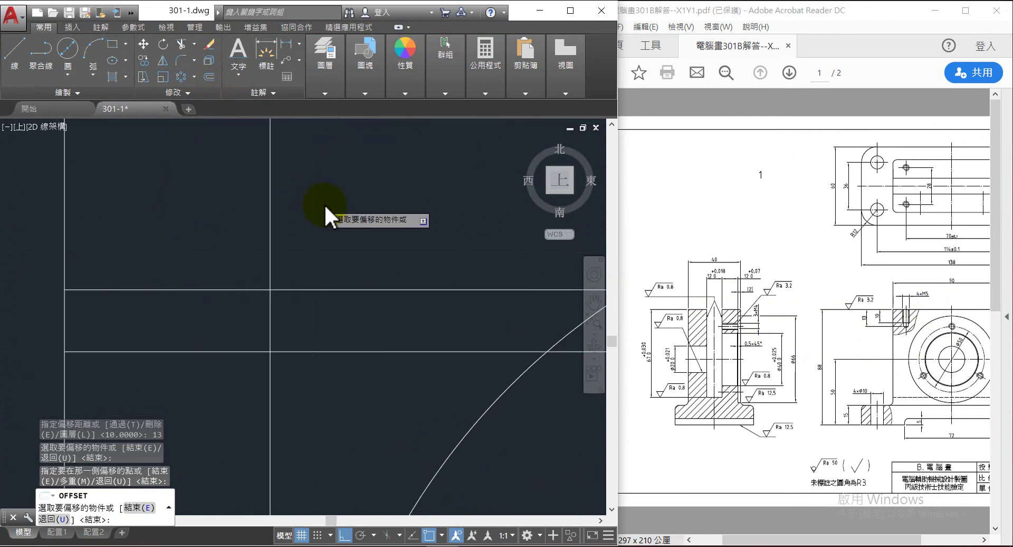
key(Escape)
Step: Trim the projected vertical ray to the segment between the top edge and the 13 mm depth line
scroll(336, 327, up, 2)
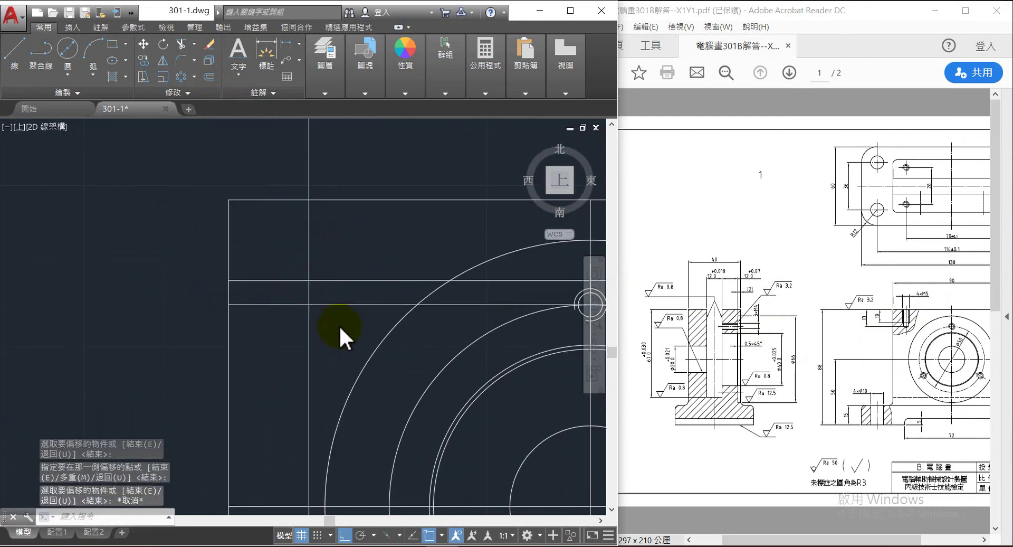
click(355, 319)
click(349, 230)
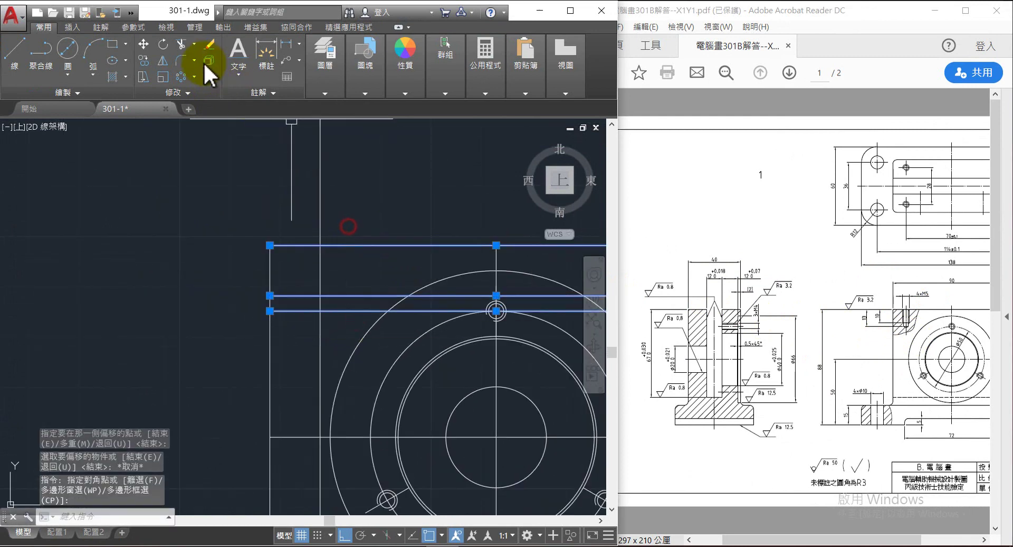
click(184, 44)
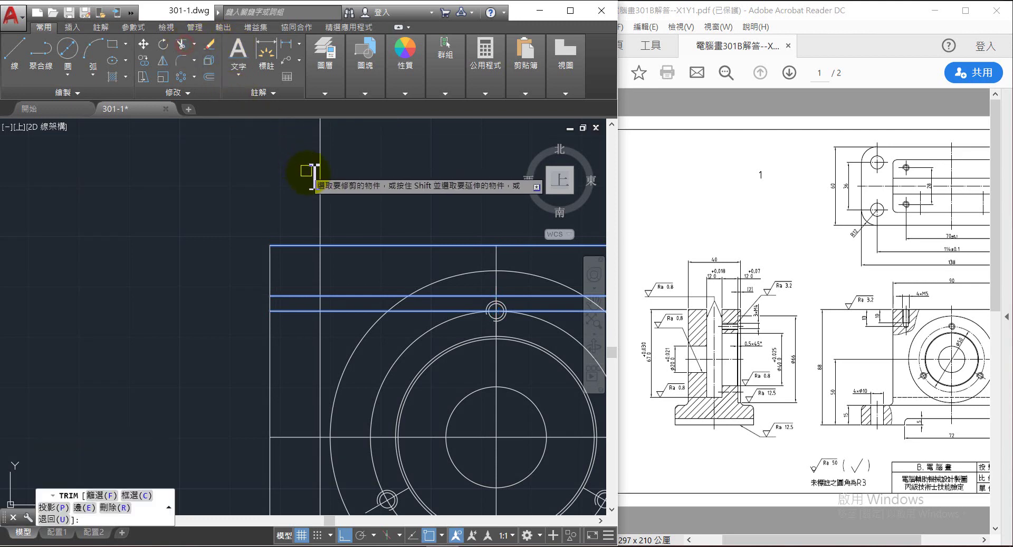
click(317, 181)
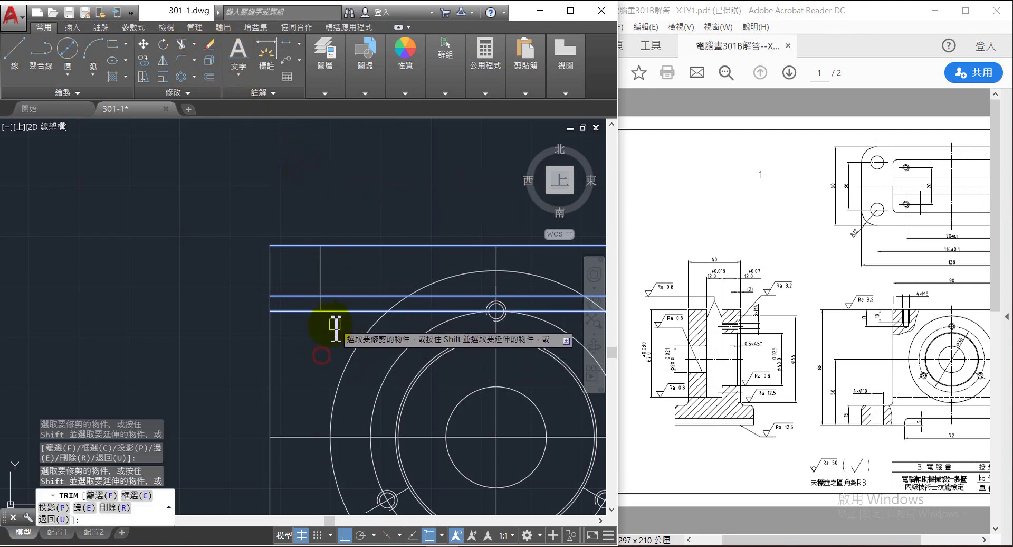
scroll(329, 321, up, 4)
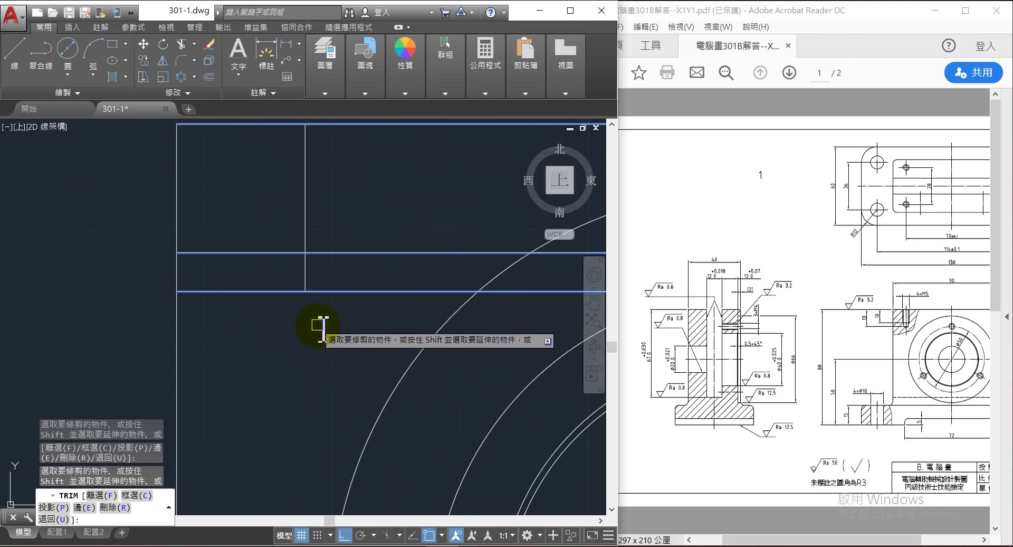
key(Escape)
middle_drag(362, 265, 343, 339)
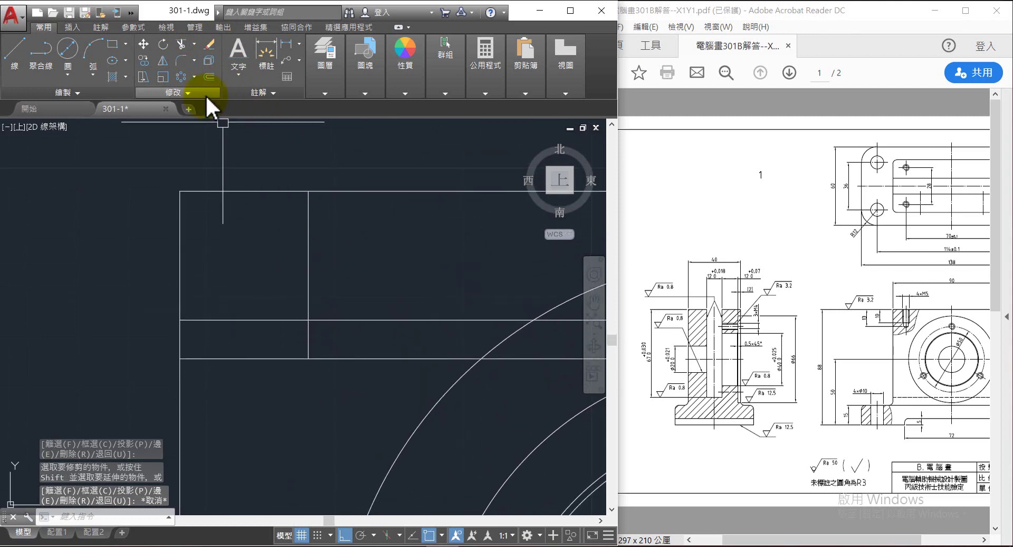
click(210, 76)
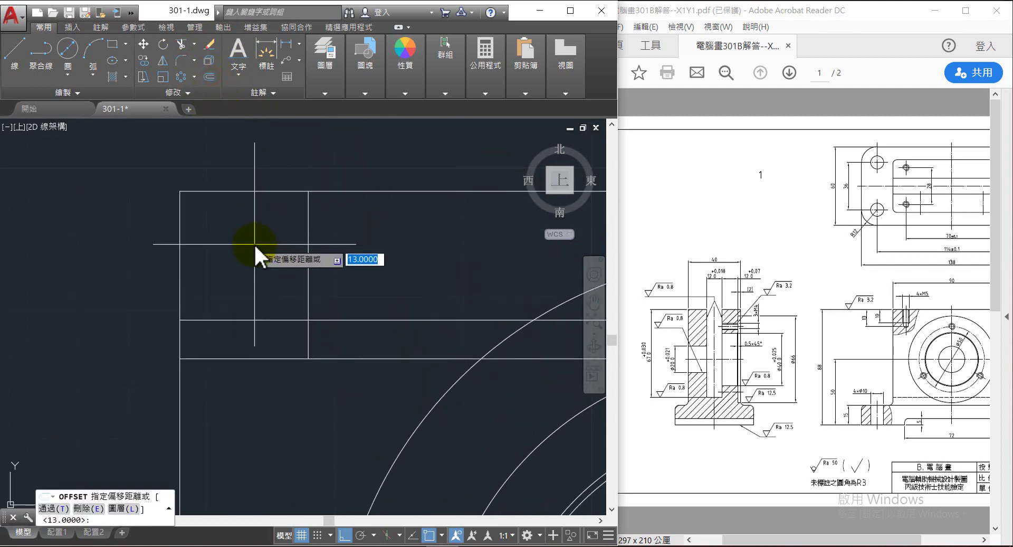
key(Return)
click(306, 245)
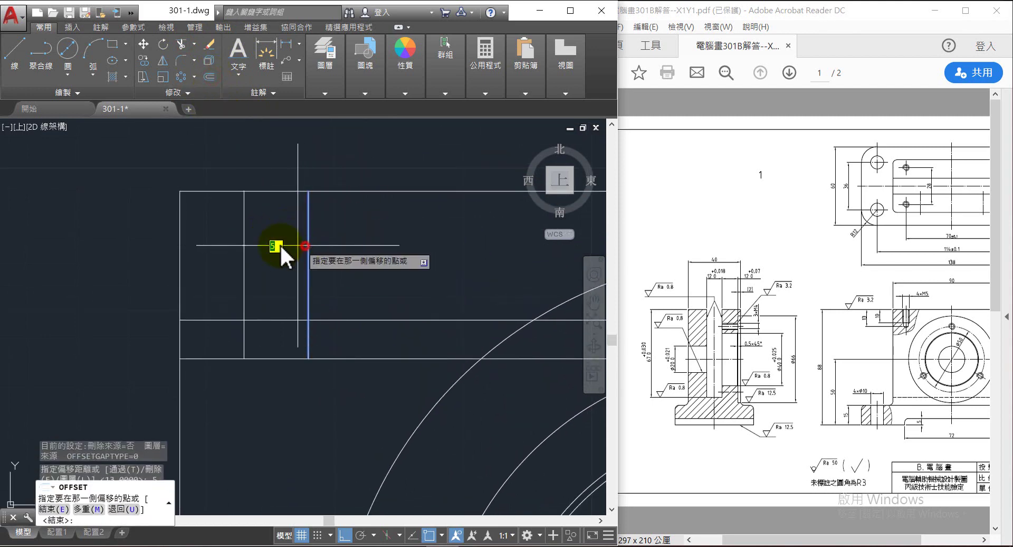
click(273, 245)
key(ctrl+z)
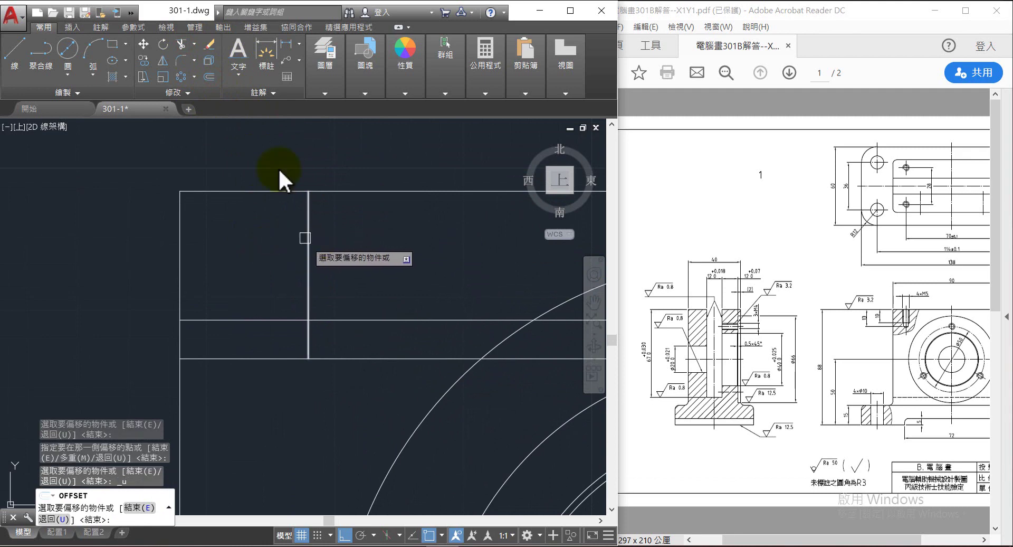
Step: Offset the M5 hole's centreline 2.5 mm to each side to form the outer thread lines
click(210, 77)
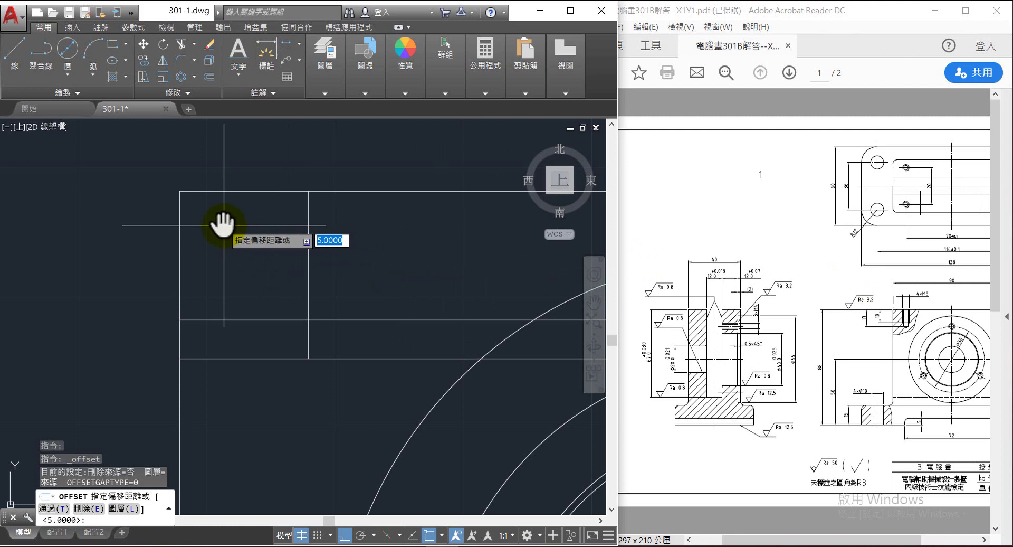
text(2.5)
key(Return)
click(308, 235)
click(270, 232)
click(310, 239)
click(350, 247)
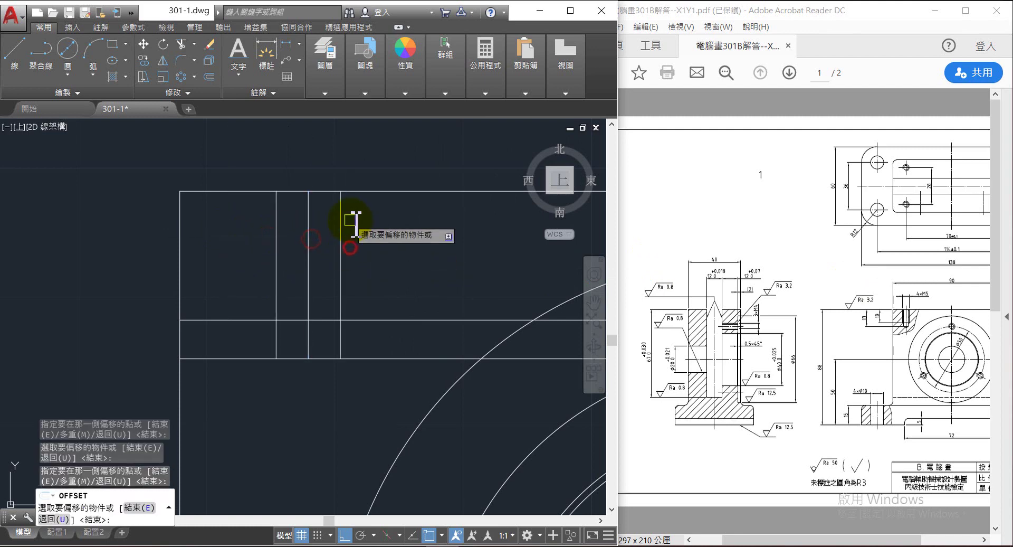
Step: Offset the M5 hole's centreline 2 mm to each side to form the drilled-hole edges
scroll(323, 289, up, 2)
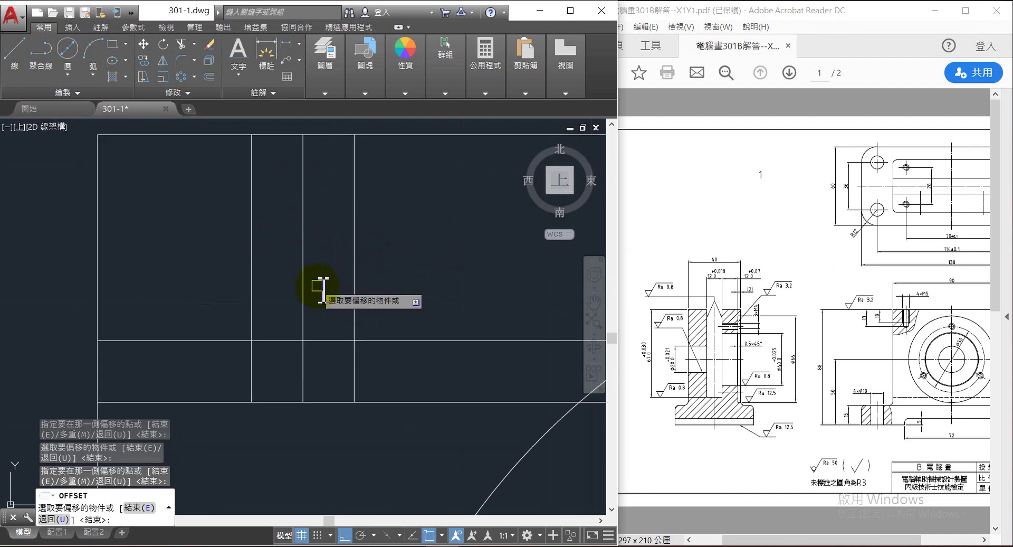
click(209, 77)
key(Return)
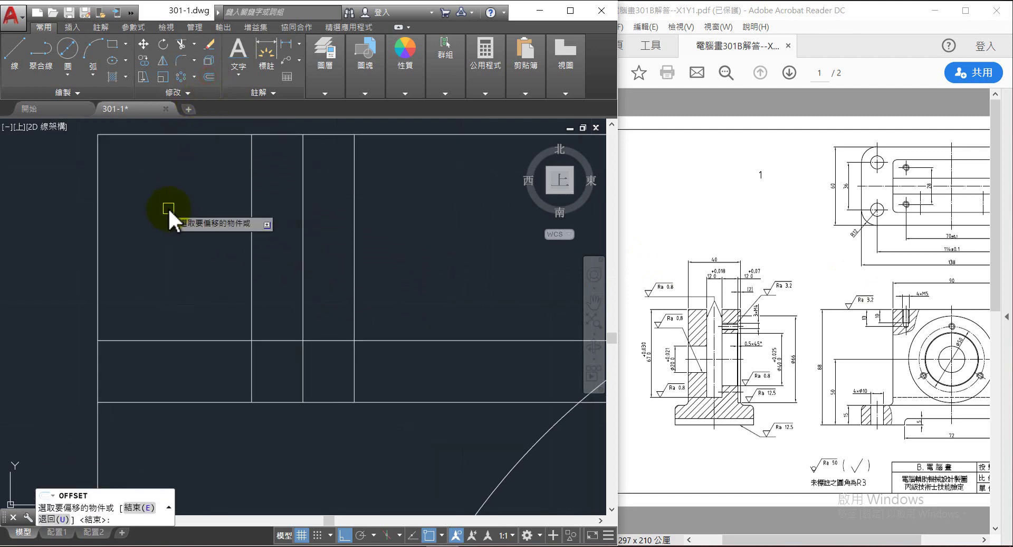
click(303, 232)
click(276, 228)
click(304, 223)
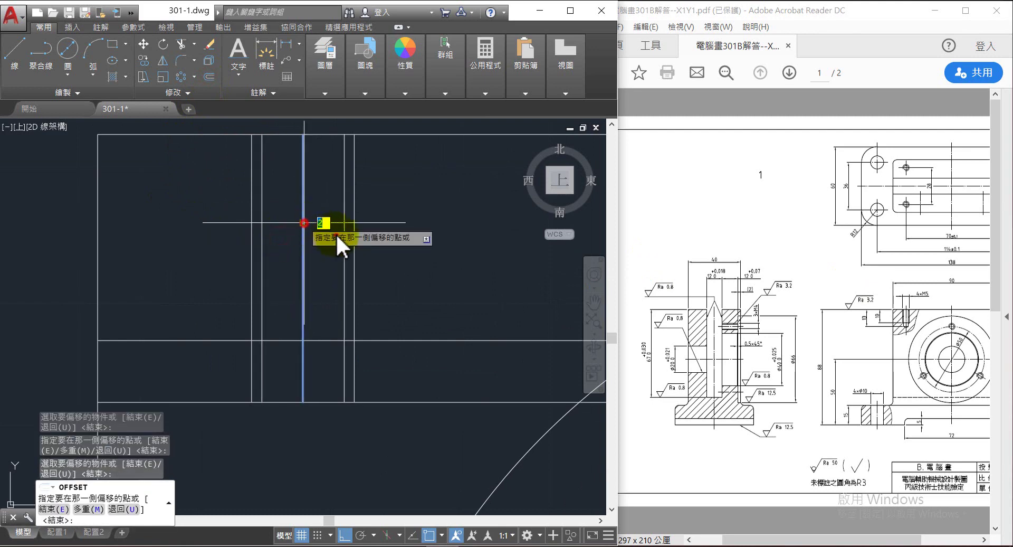
click(418, 272)
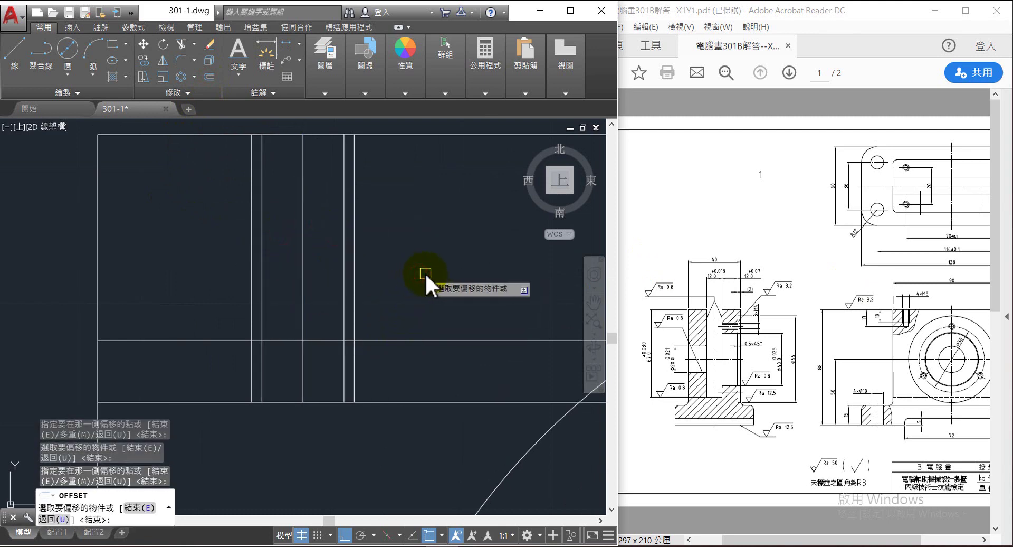
key(Escape)
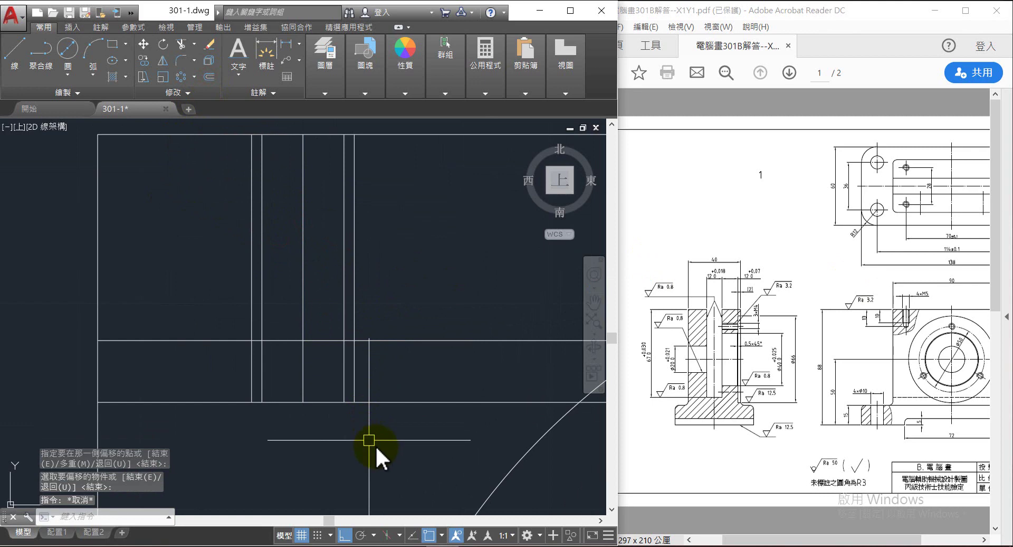
Step: Trim the thread lines at the 10 mm depth and both depth lines to the hole's width, leaving the stepped M5 hole outline
click(383, 432)
click(233, 300)
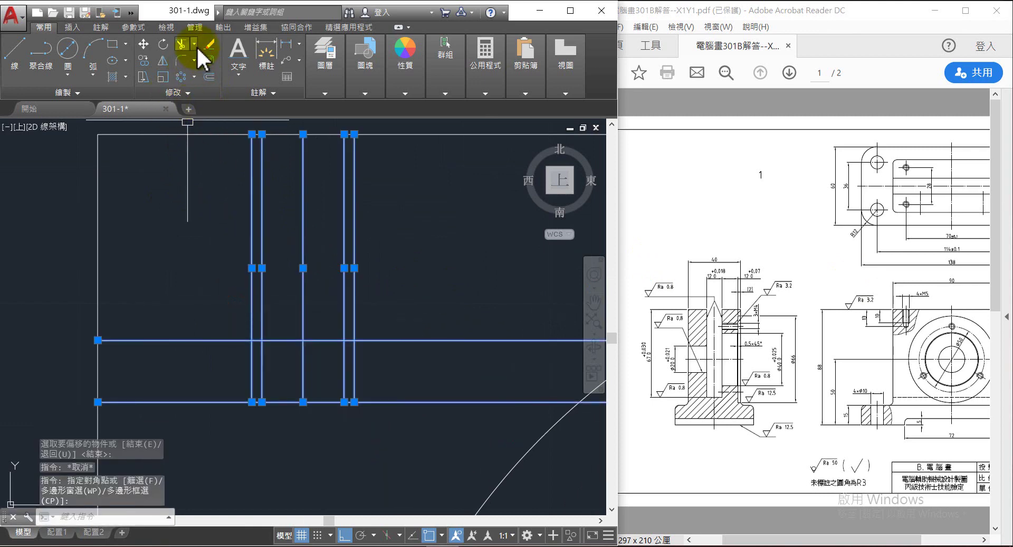
click(249, 366)
click(354, 371)
click(397, 343)
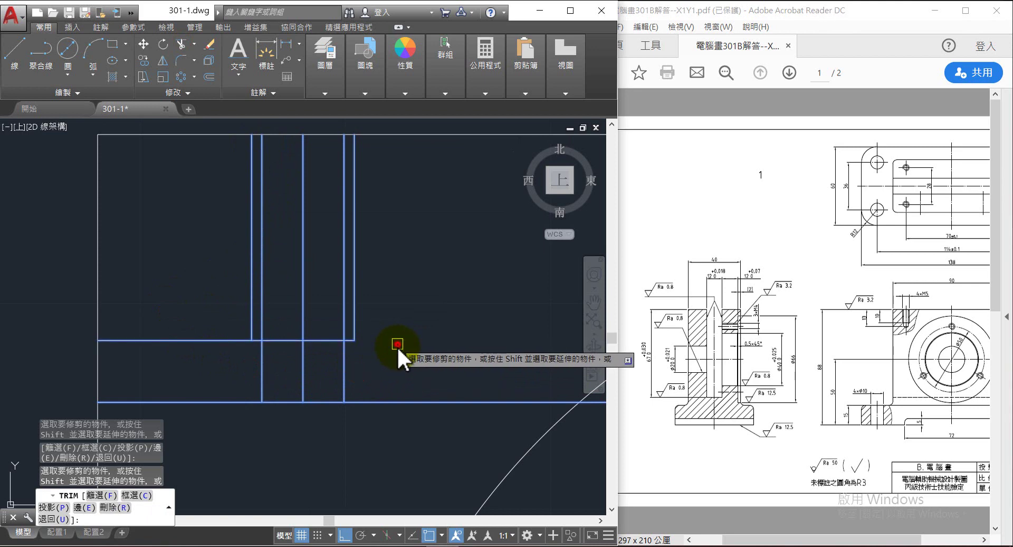
click(406, 396)
click(208, 341)
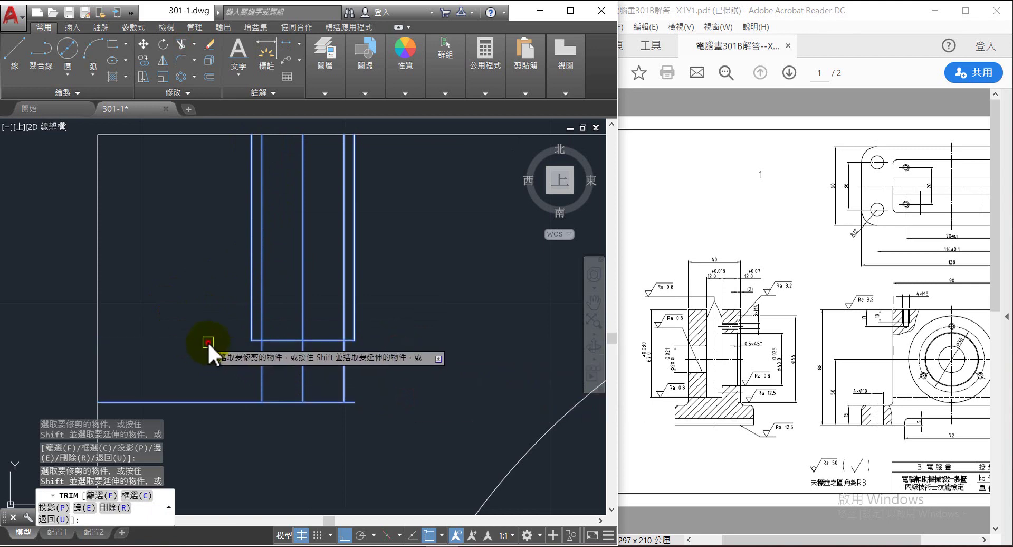
click(218, 401)
click(251, 402)
click(352, 403)
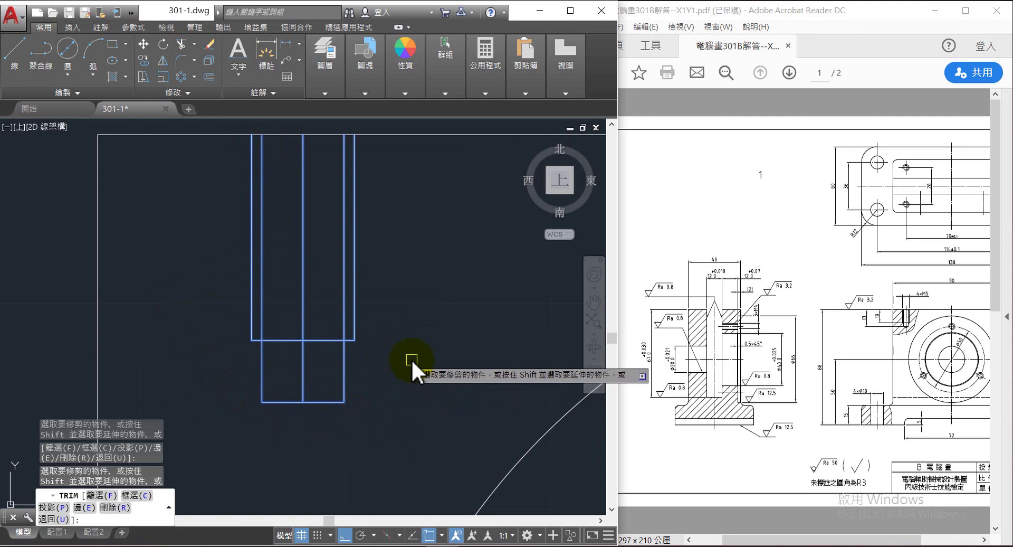
key(Return)
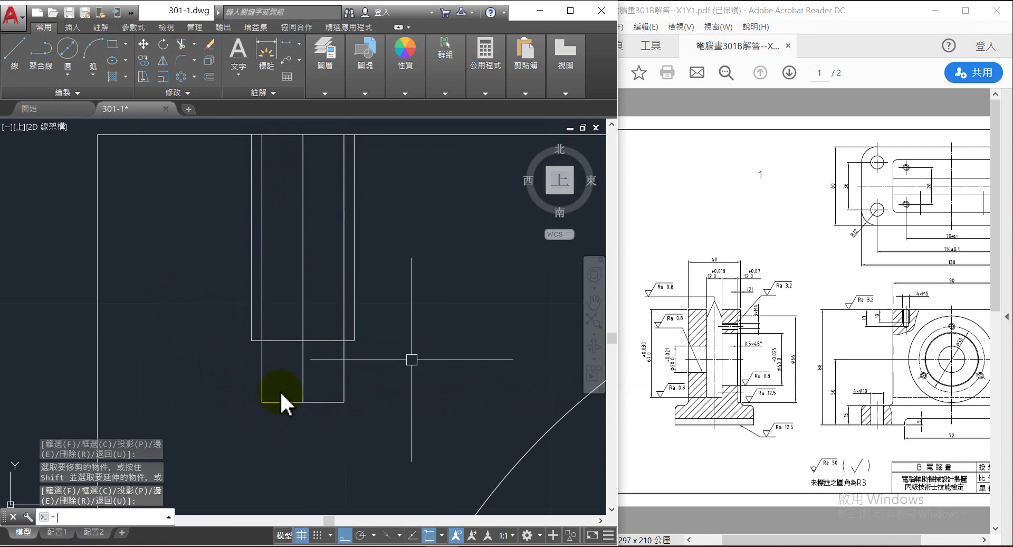
Step: Rotate a copy of the drilled hole's bottom line by 30 degrees about its right endpoint to start the drill tip
middle_drag(286, 396, 298, 321)
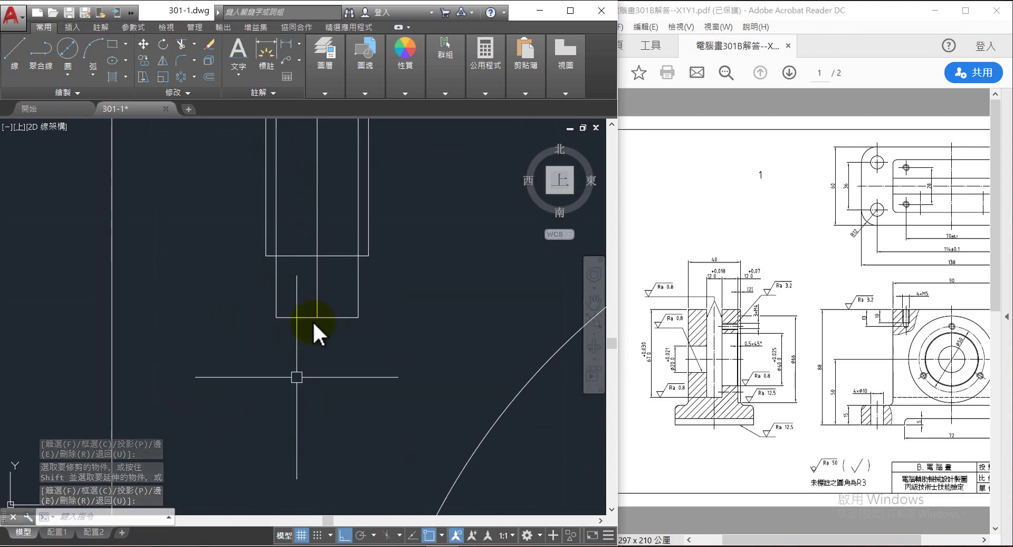
click(343, 319)
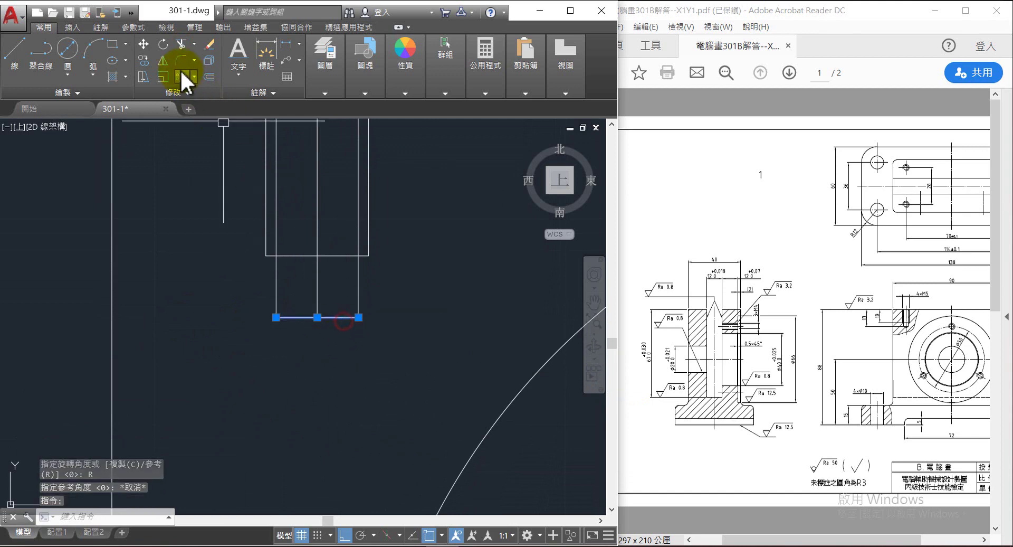
click(161, 43)
click(359, 317)
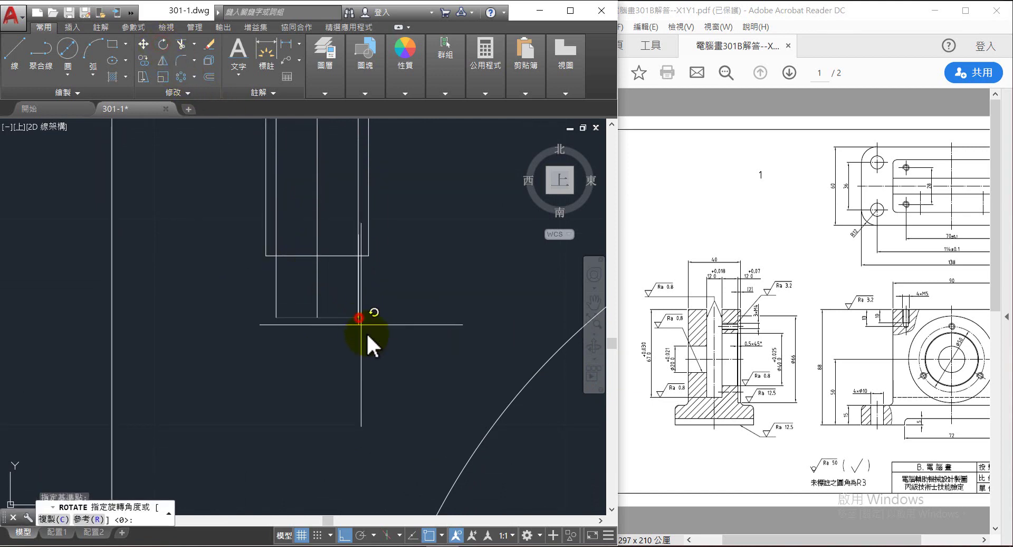
text(30)
key(Return)
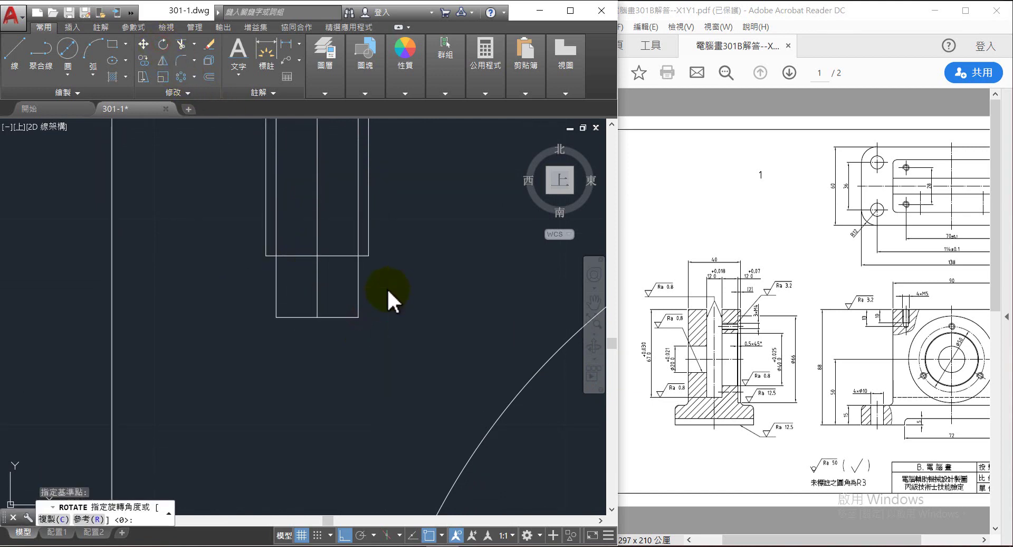
text(c)
key(Return)
text(30)
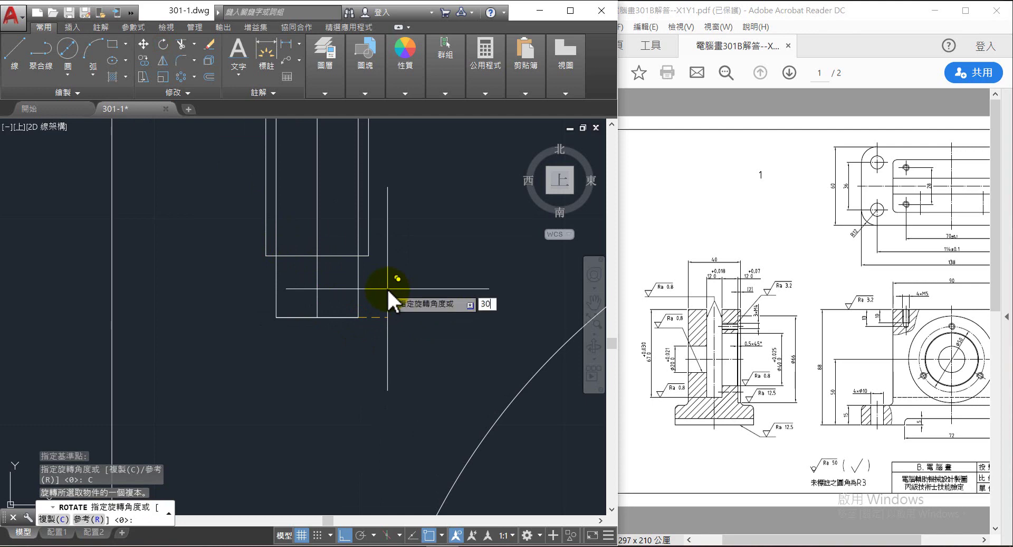
key(Return)
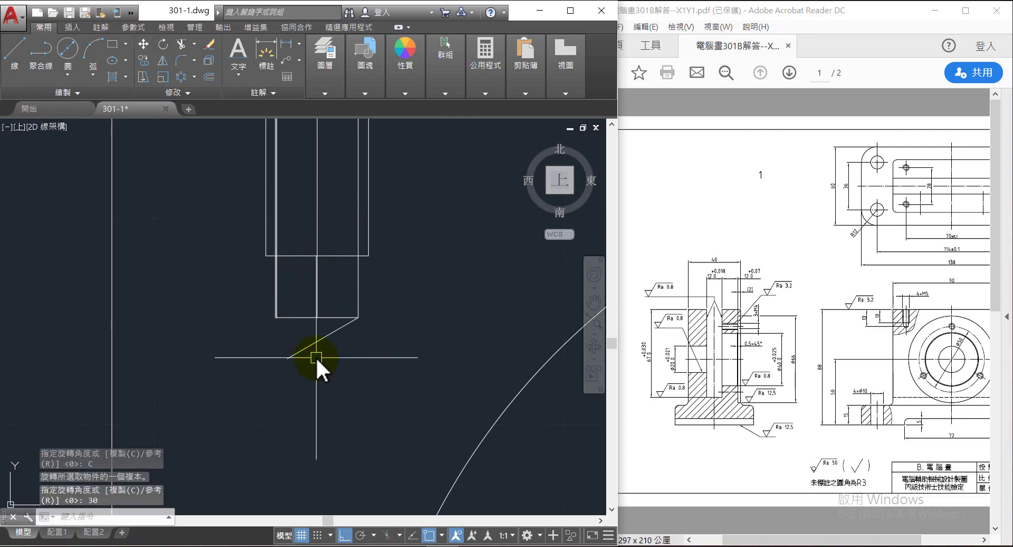
Step: Mirror the angled drill-tip line across the hole's centreline, keeping the source line
click(318, 340)
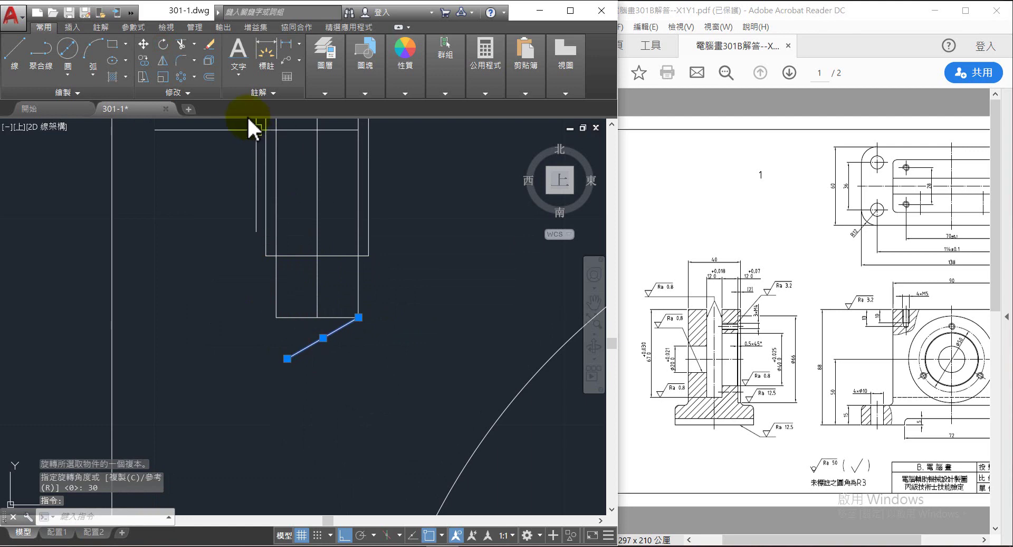
click(162, 61)
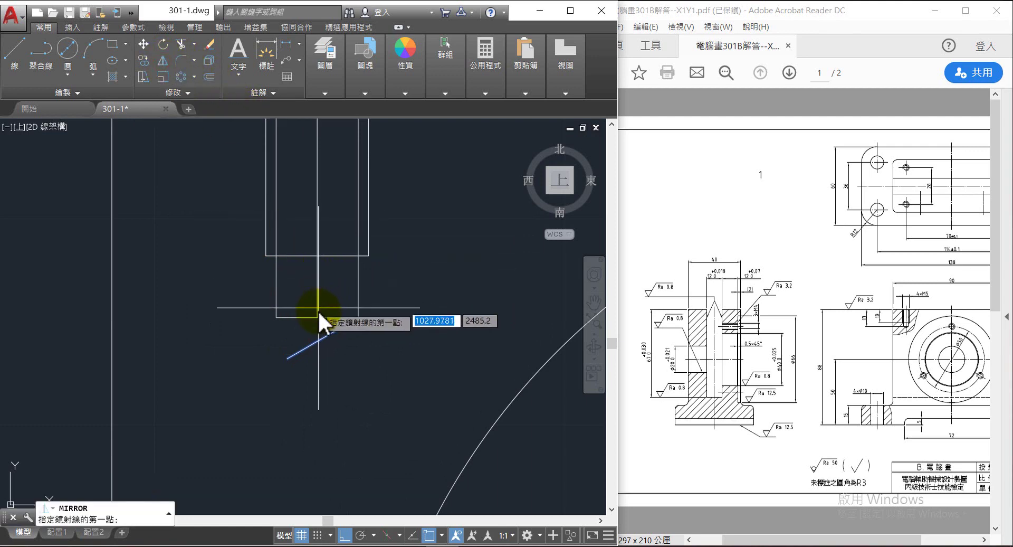
click(318, 315)
click(319, 253)
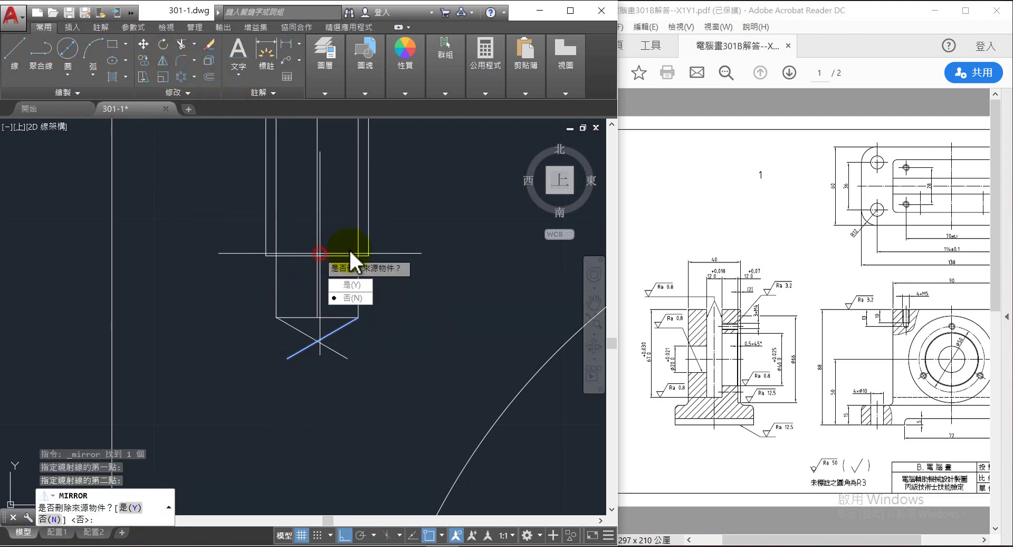
click(352, 298)
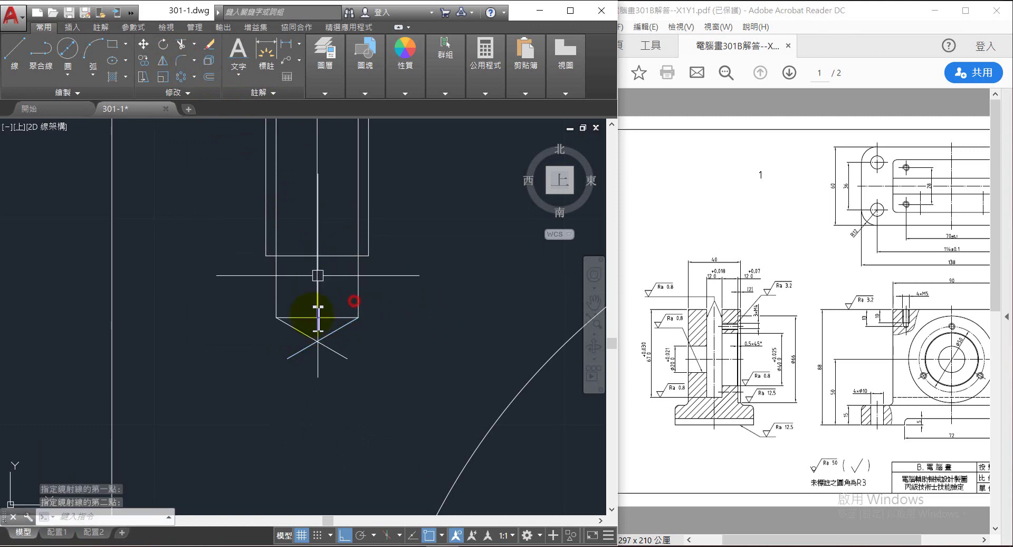
key(Escape)
Step: Trim the two angled lines beyond their intersection to form the pointed drill tip
click(390, 366)
click(268, 295)
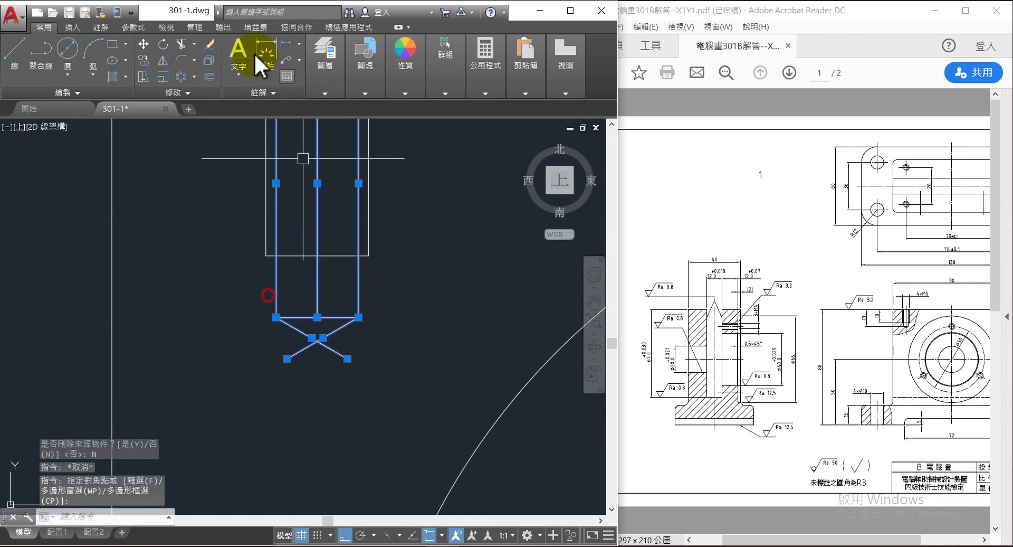
click(191, 44)
click(344, 356)
click(302, 353)
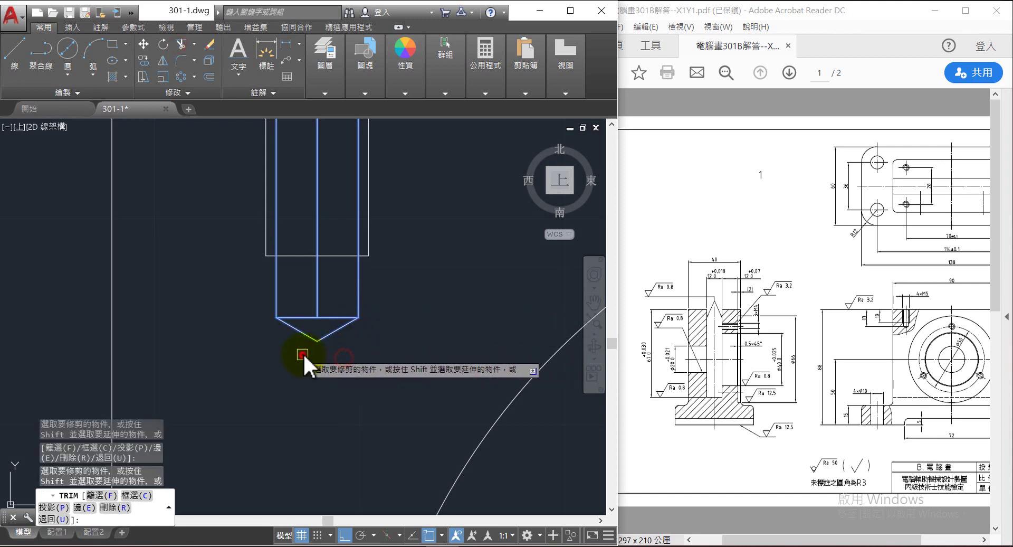
Step: Extend the threaded hole's centreline down to the drill tip, and lengthen it by 3 mm at both ends
shift+click(320, 297)
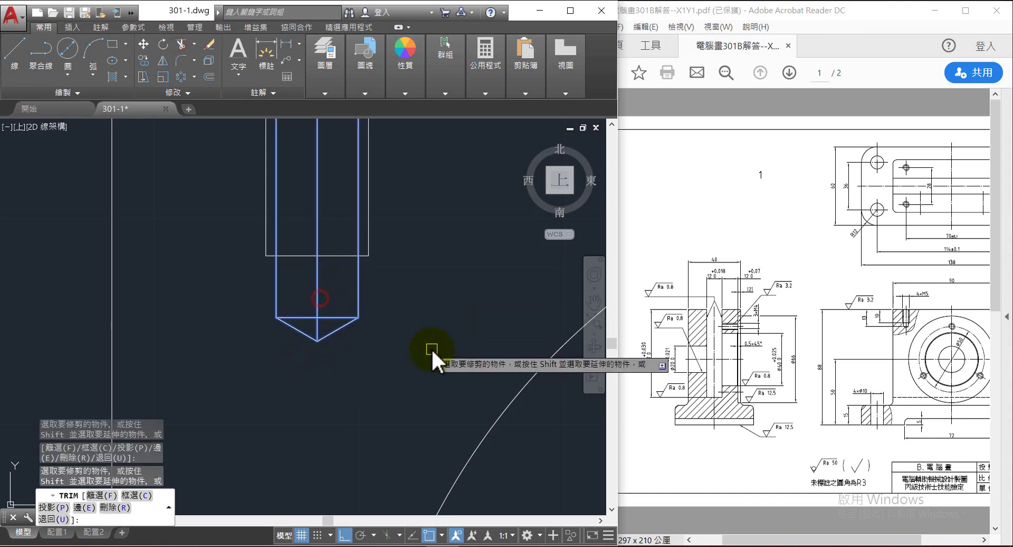
key(Return)
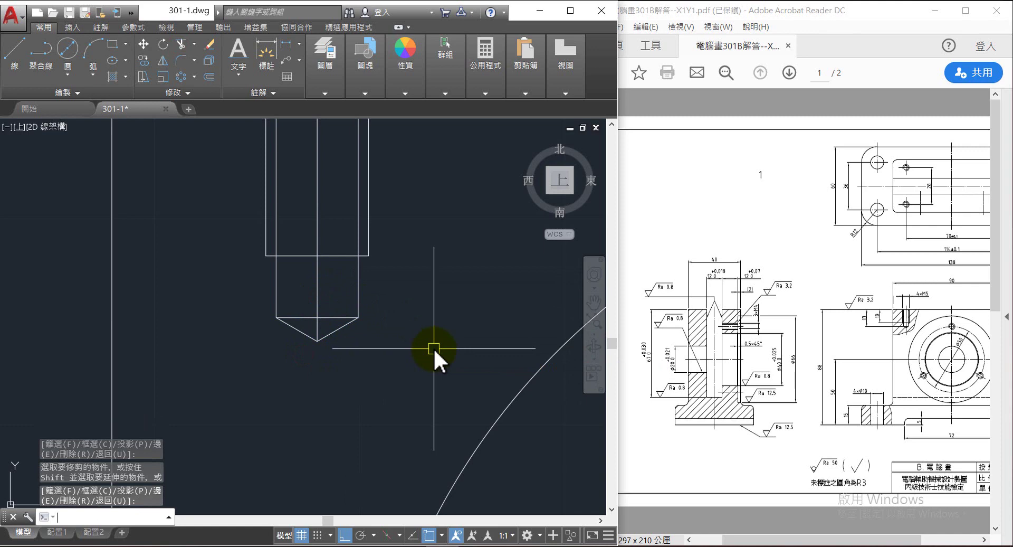
scroll(354, 293, down, 3)
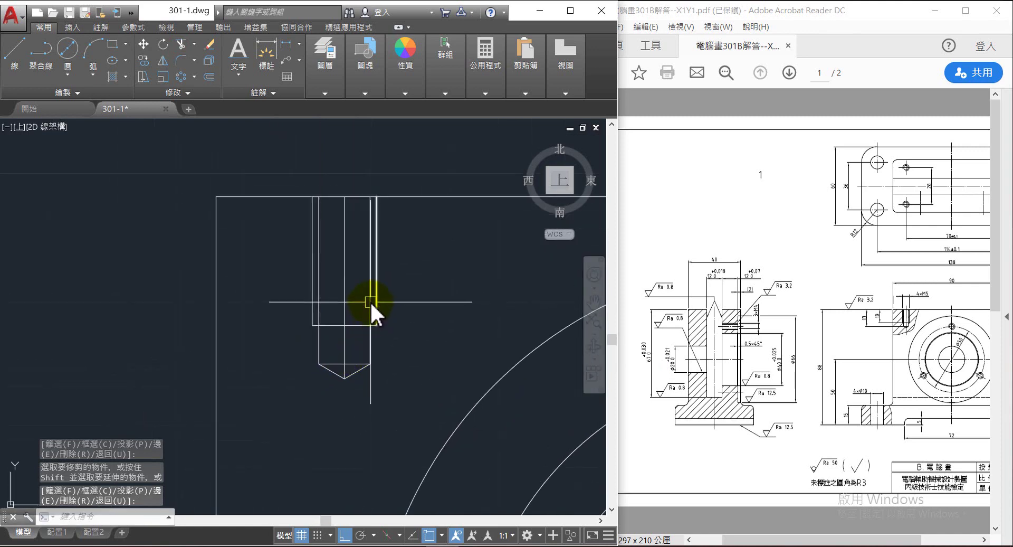
scroll(440, 276, down, 2)
mouse_move(439, 304)
middle_down()
mouse_move(360, 252)
mouse_move(340, 223)
middle_up()
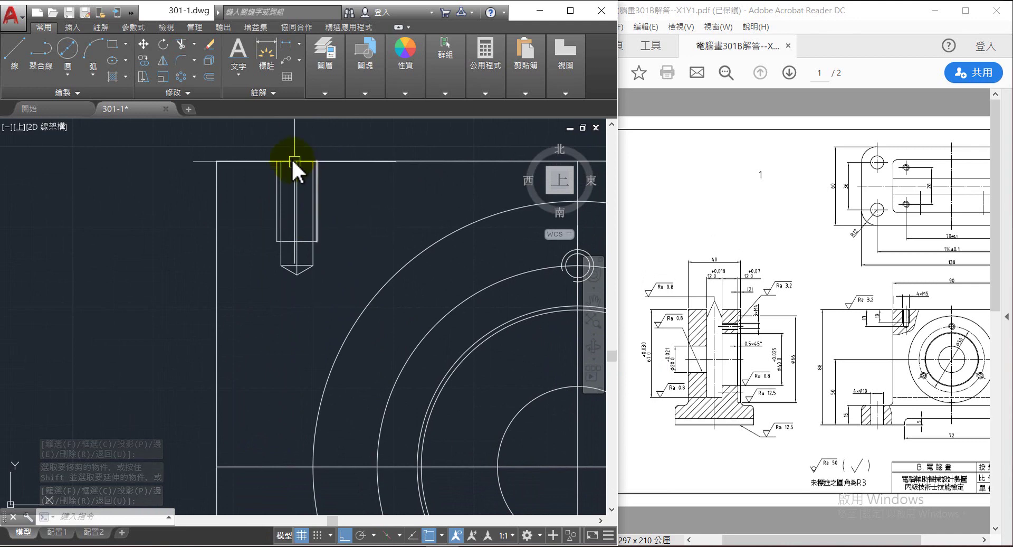
click(181, 93)
click(175, 112)
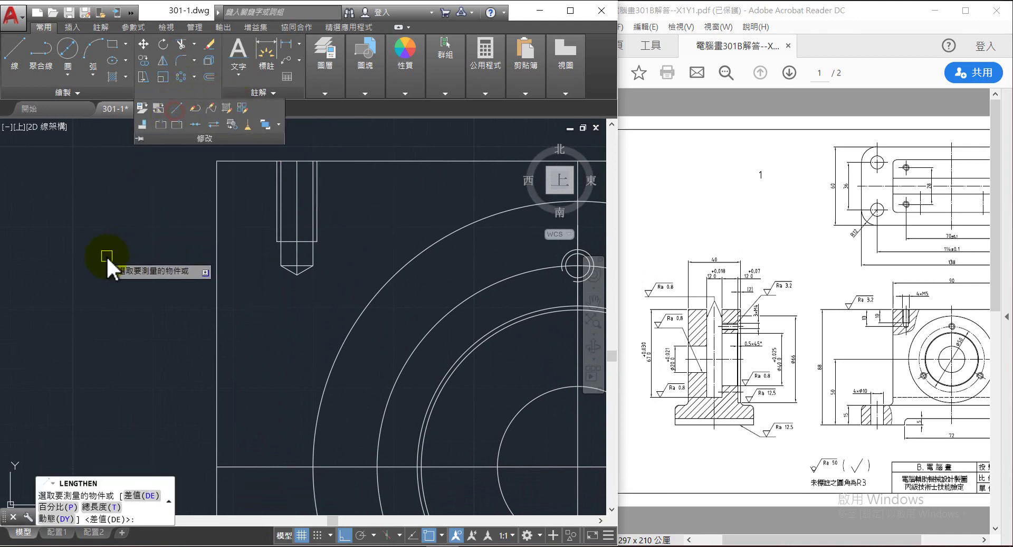
text(DE)
key(Return)
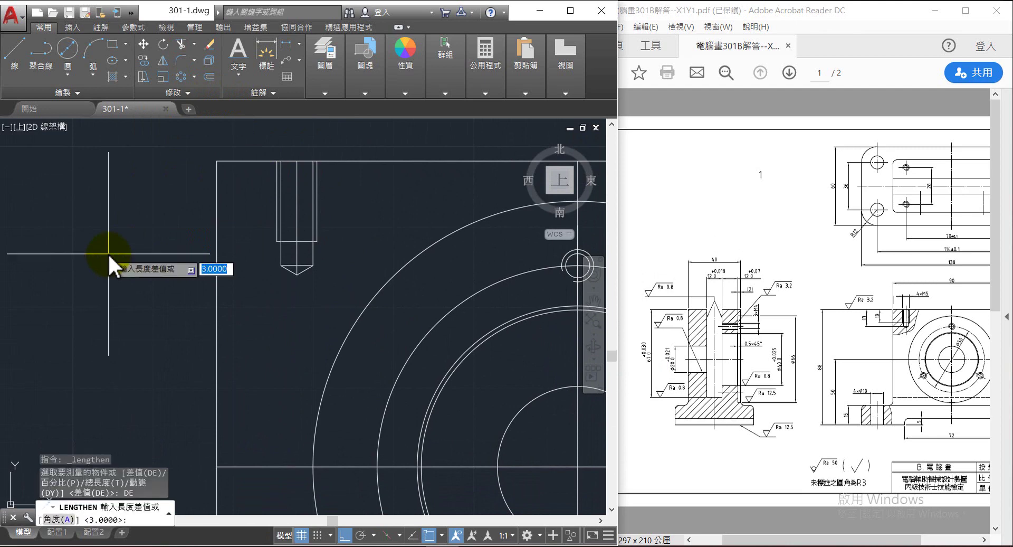
text(3)
key(Return)
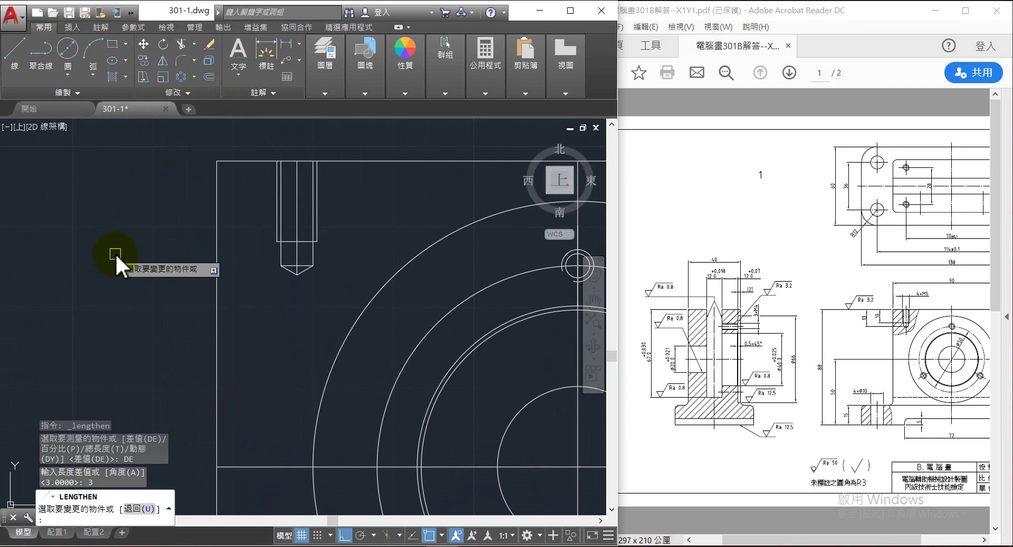
click(295, 176)
click(298, 253)
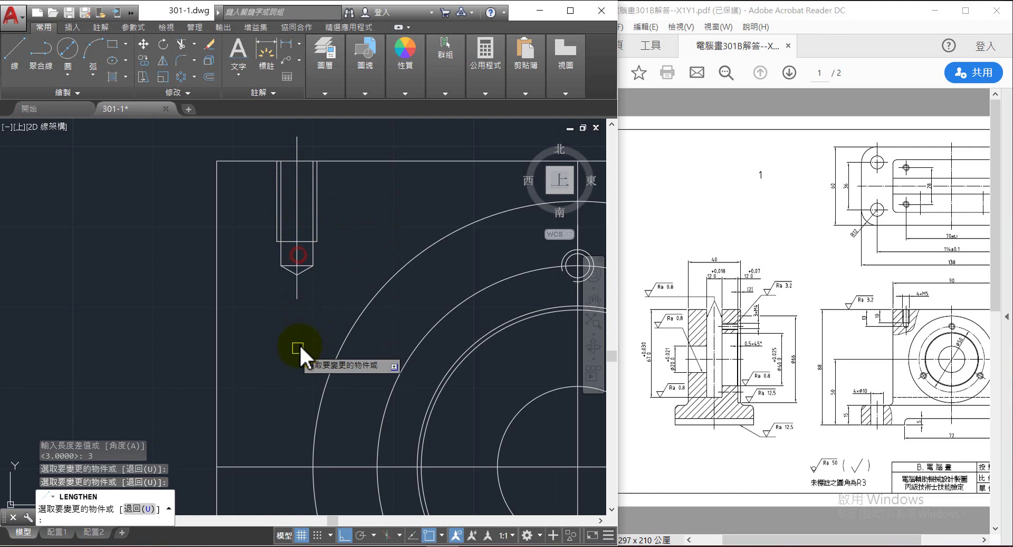
Step: Lengthen the base hole's centreline and the bore's vertical and horizontal centrelines by 3 mm at their ends
scroll(317, 353, down, 5)
scroll(324, 302, up, 7)
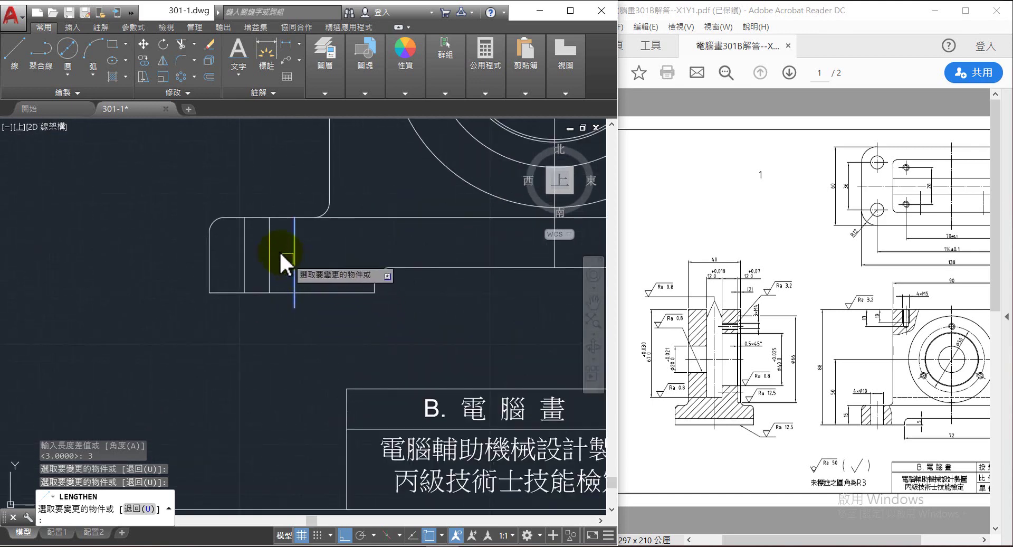
click(271, 230)
scroll(370, 295, down, 6)
scroll(364, 296, up, 7)
scroll(394, 244, down, 6)
scroll(375, 286, up, 5)
click(366, 221)
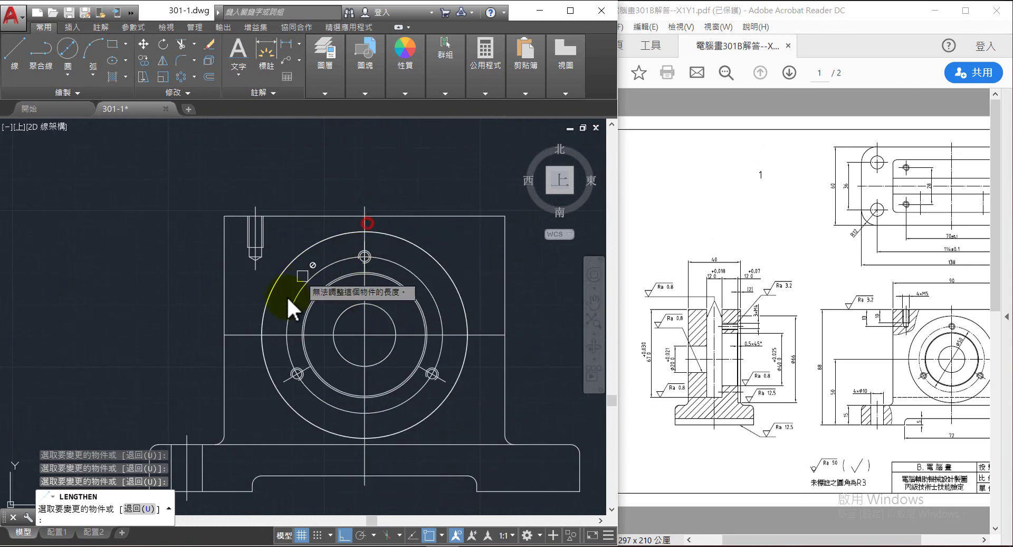
click(246, 334)
click(479, 335)
middle_drag(452, 367, 447, 296)
click(440, 305)
key(Return)
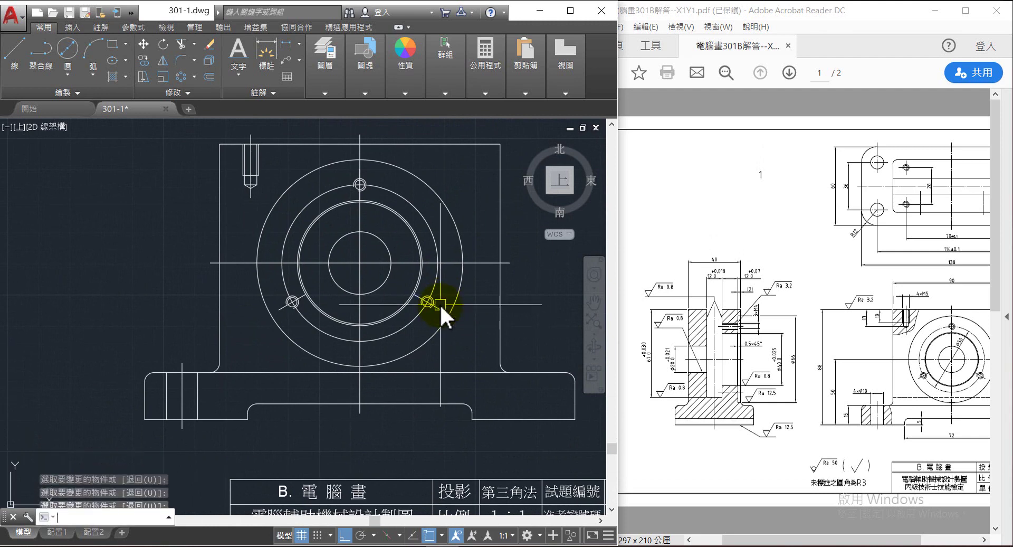
Step: Enable the Nearest object snap for placing spline points on the block's edges
scroll(290, 274, down, 2)
middle_drag(288, 272, 364, 308)
scroll(357, 251, up, 8)
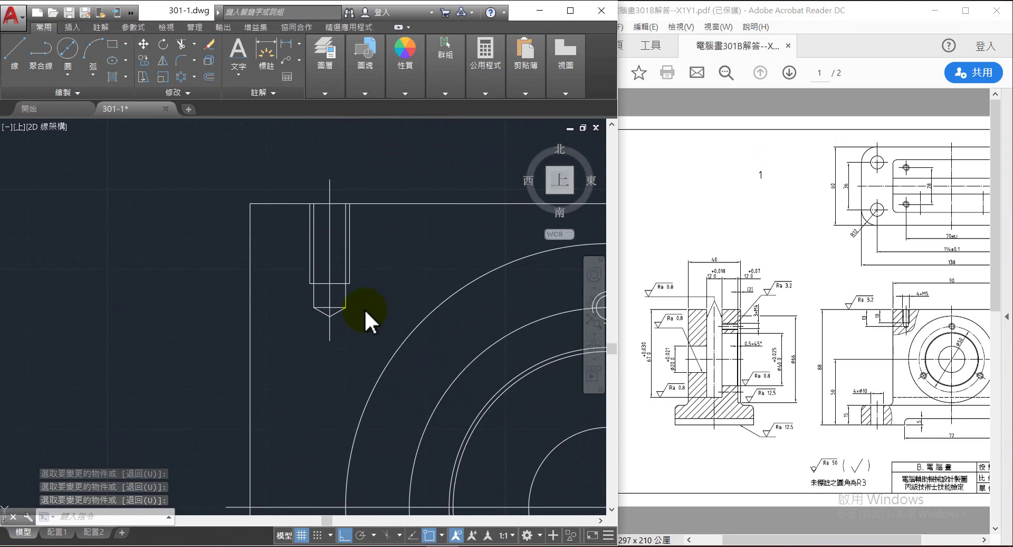
scroll(368, 298, up, 2)
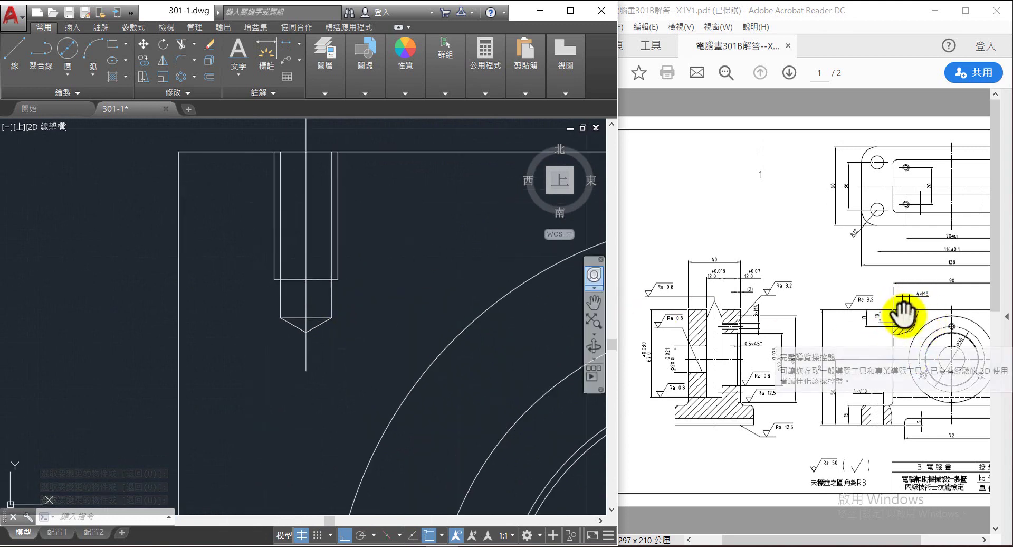
click(77, 94)
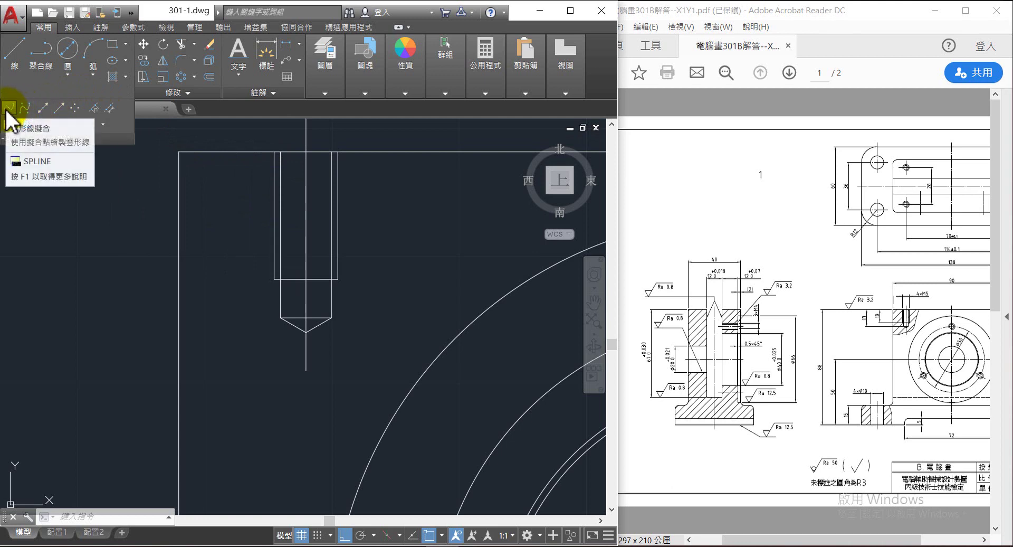
click(7, 110)
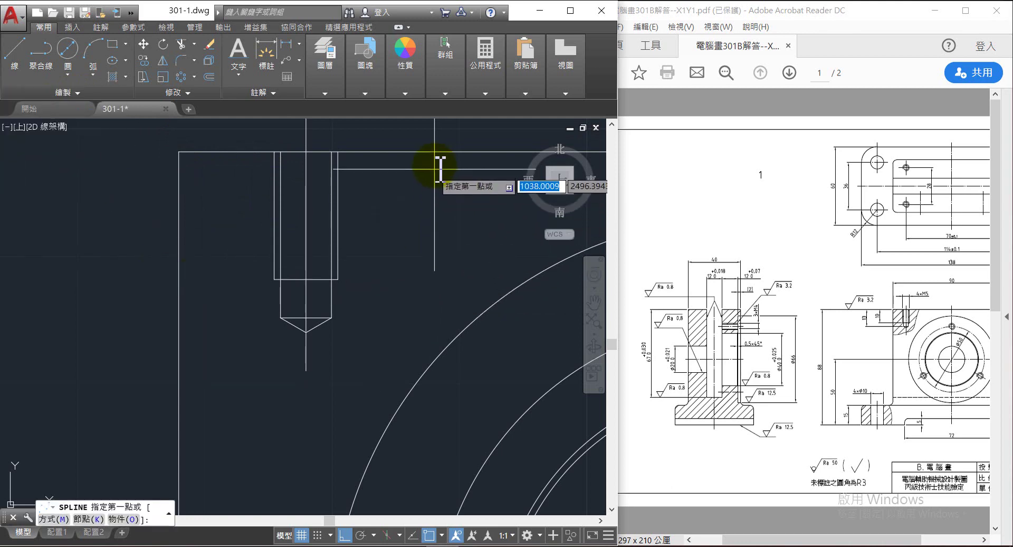
click(442, 535)
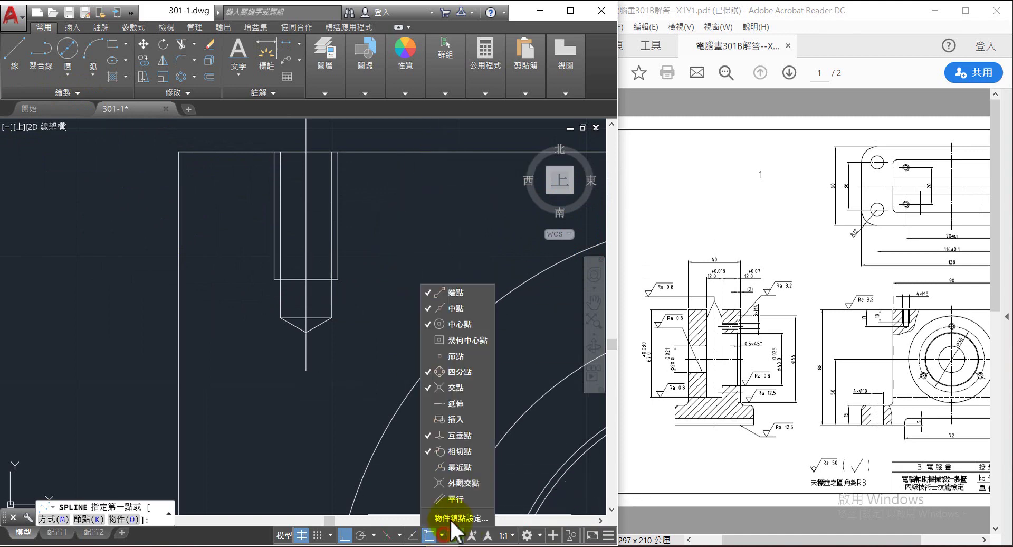
click(455, 467)
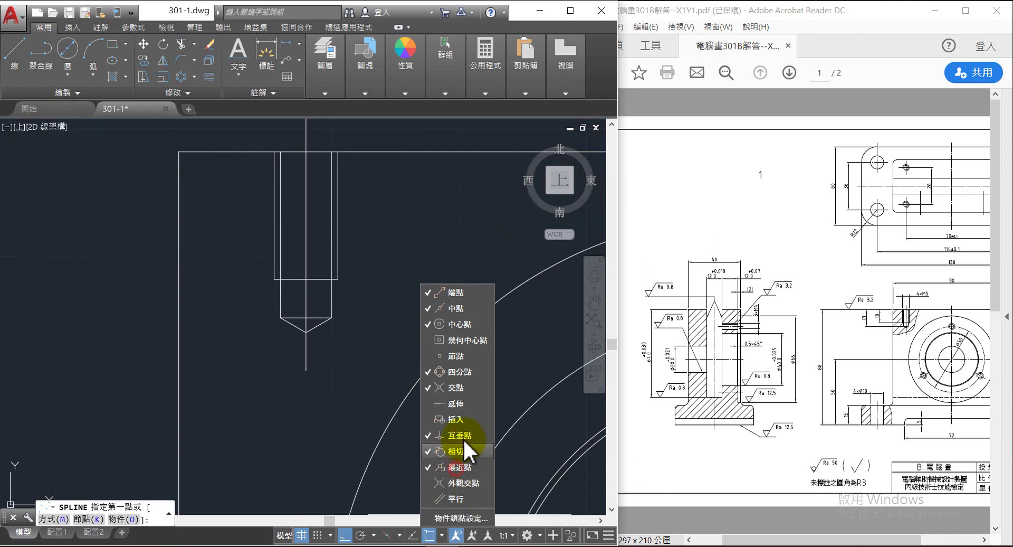
click(416, 165)
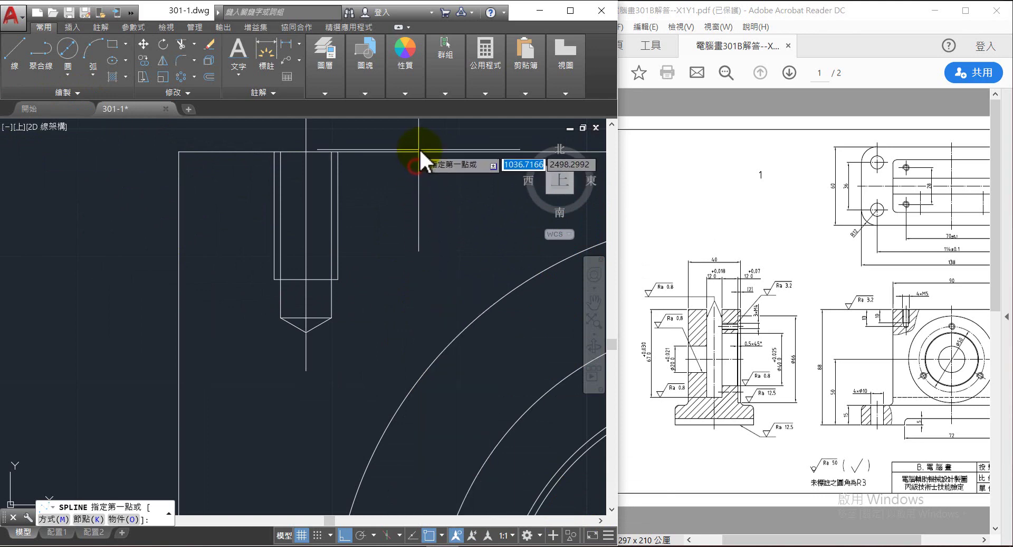
click(429, 151)
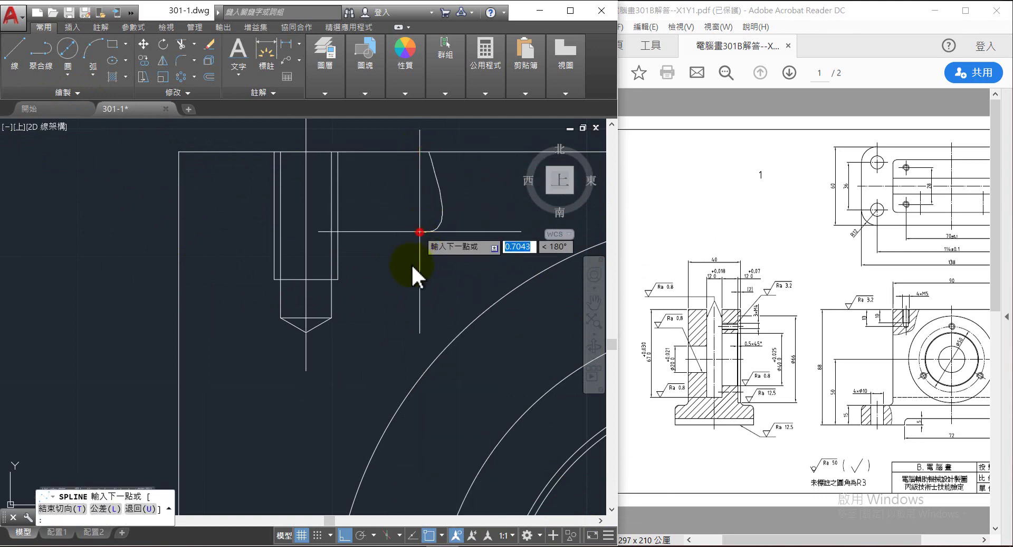
key(Escape)
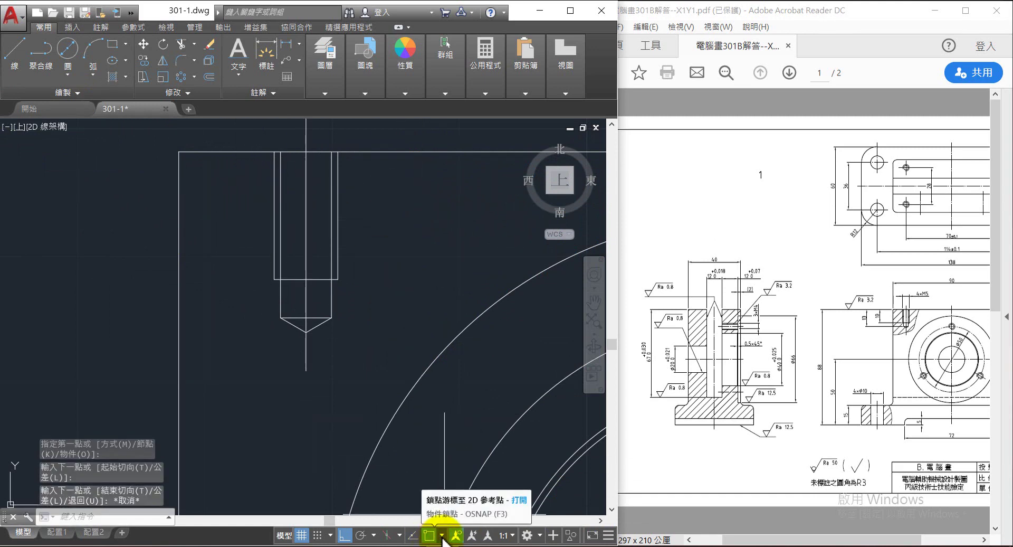
Step: Turn off Ortho and draw a fit-point spline break line around the threaded hole, from the block's top edge to its left edge
click(344, 535)
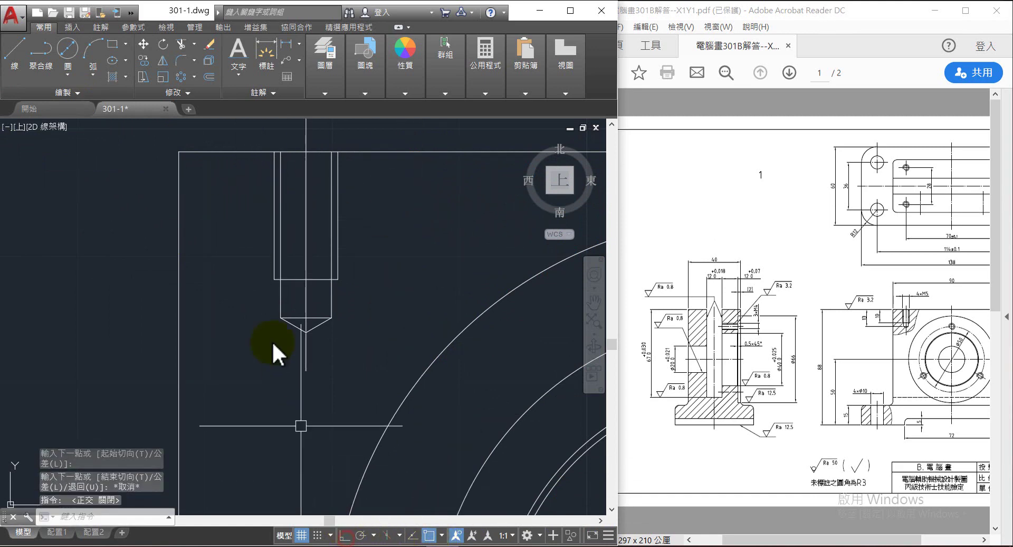
click(39, 90)
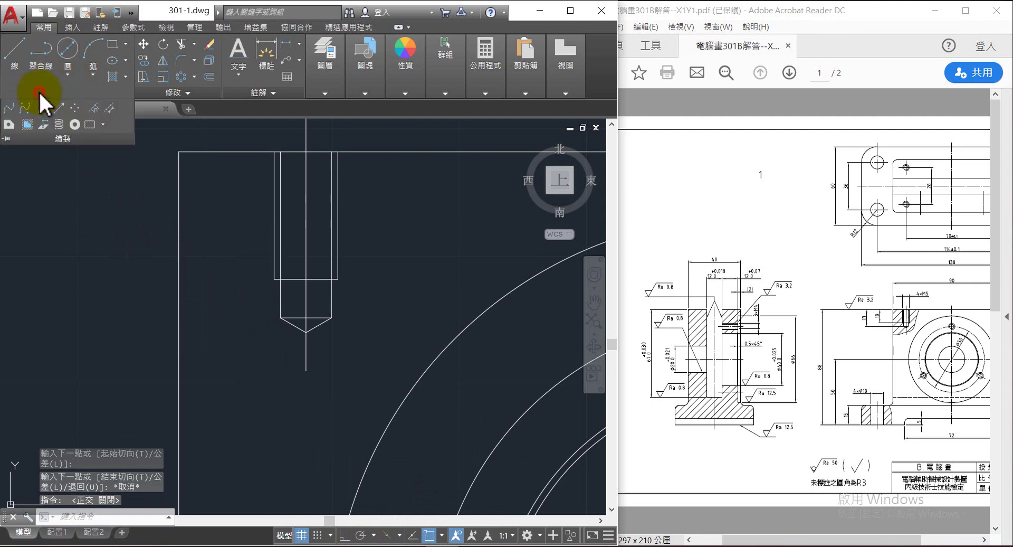
click(12, 110)
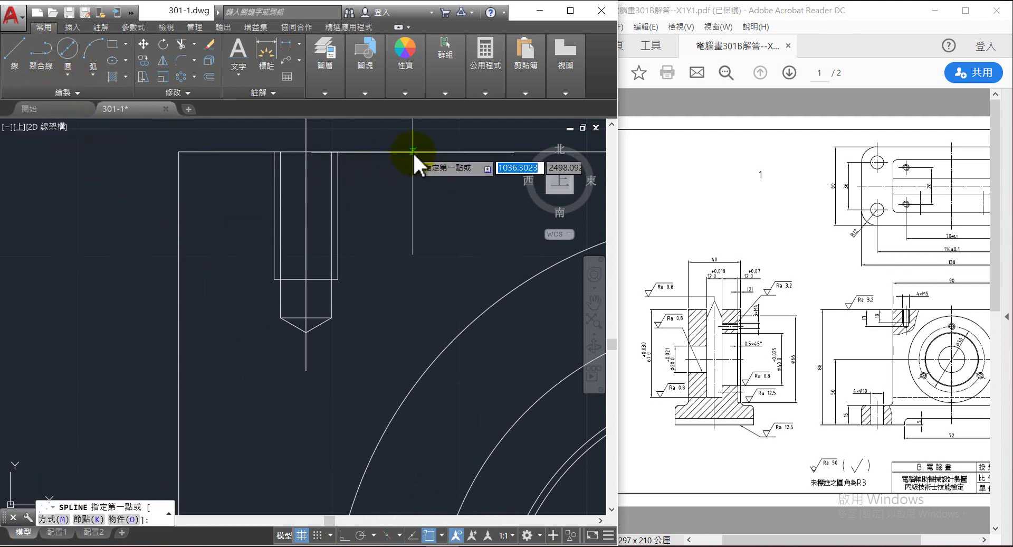
click(429, 152)
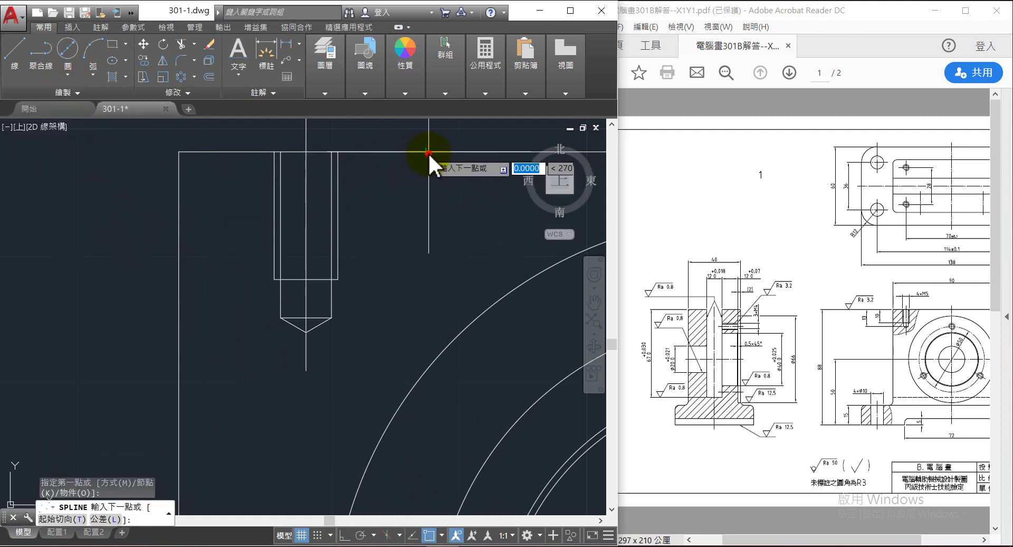
click(405, 257)
click(351, 397)
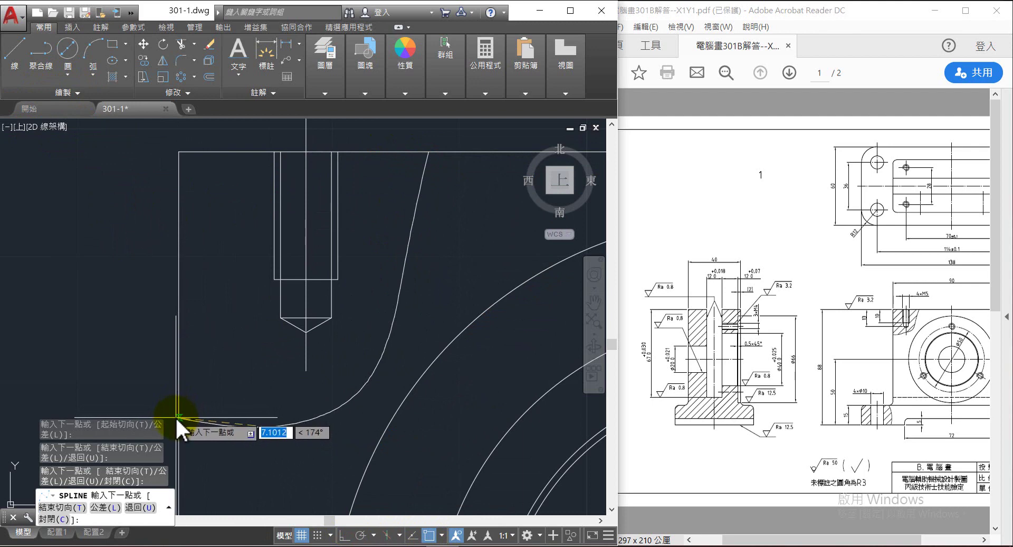
mouse_move(231, 421)
middle_down()
mouse_move(274, 282)
mouse_move(226, 292)
mouse_move(217, 283)
middle_up()
click(217, 283)
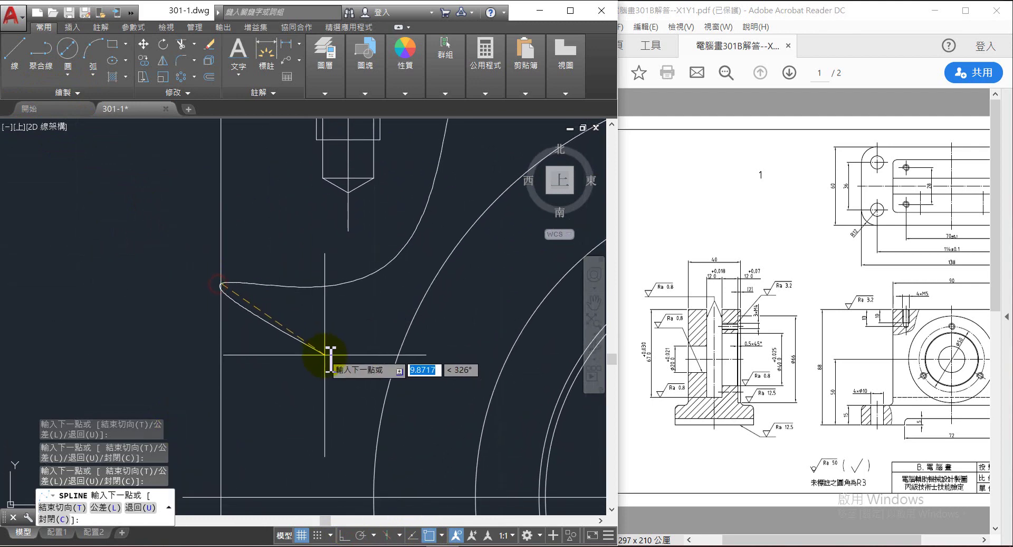
key(Return)
Step: Draw a curved spline break line to the right of the base mounting hole, from the base's top edge to its bottom edge
scroll(339, 301, down, 6)
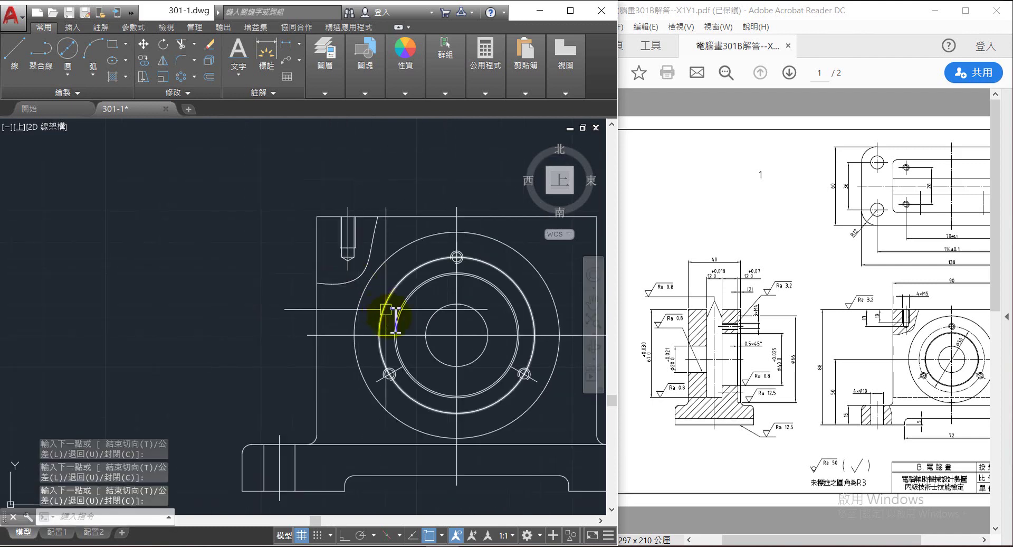
scroll(289, 380, up, 5)
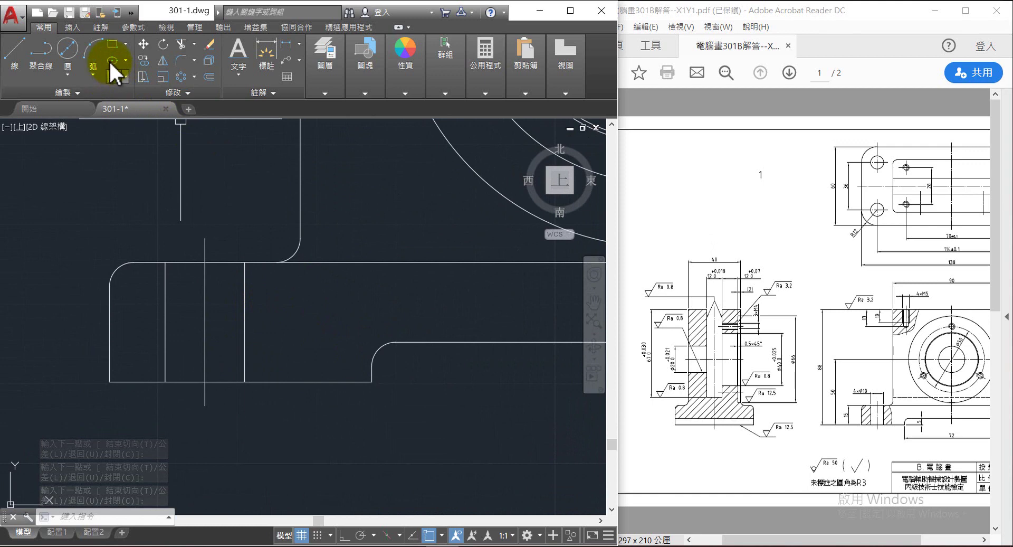
click(42, 93)
click(13, 111)
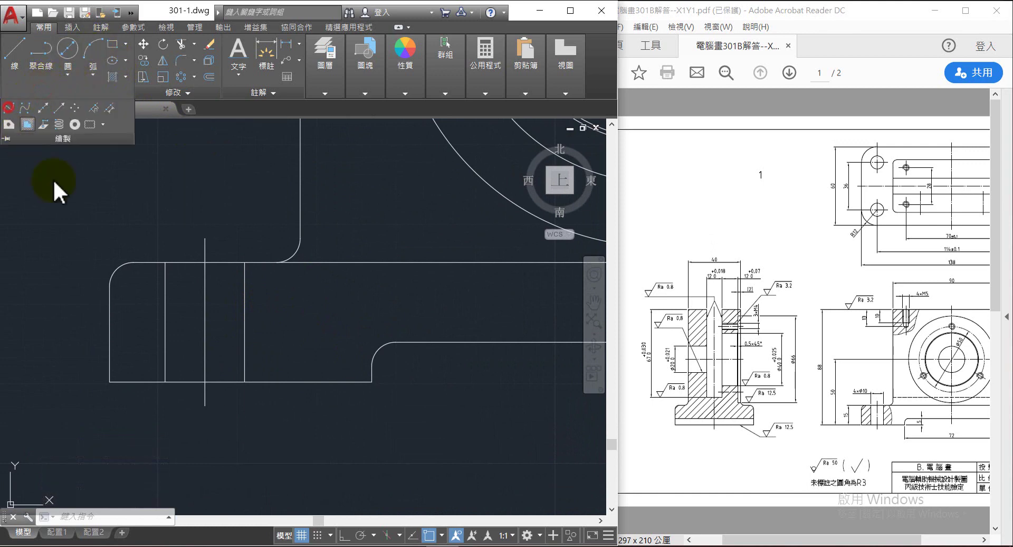
click(269, 261)
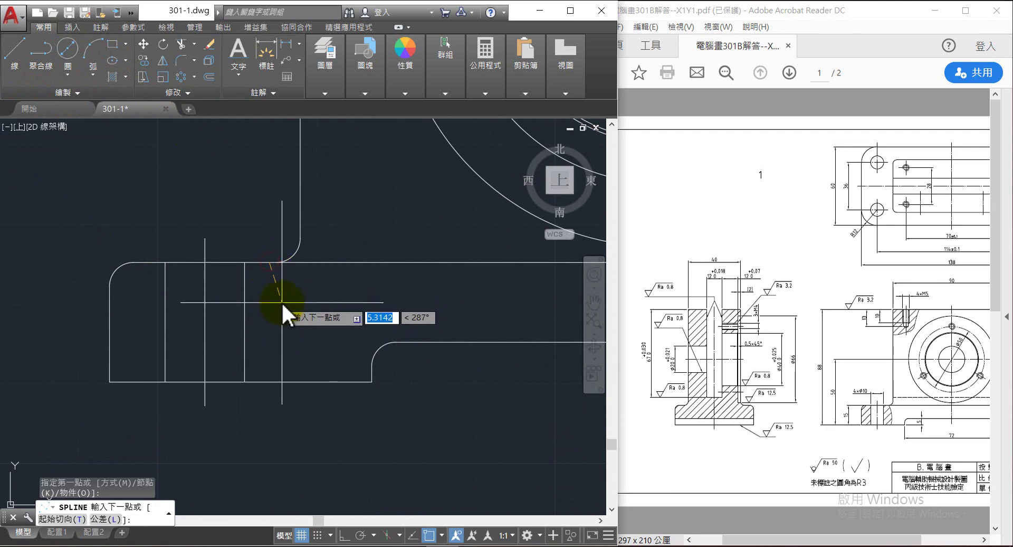
click(281, 302)
click(277, 352)
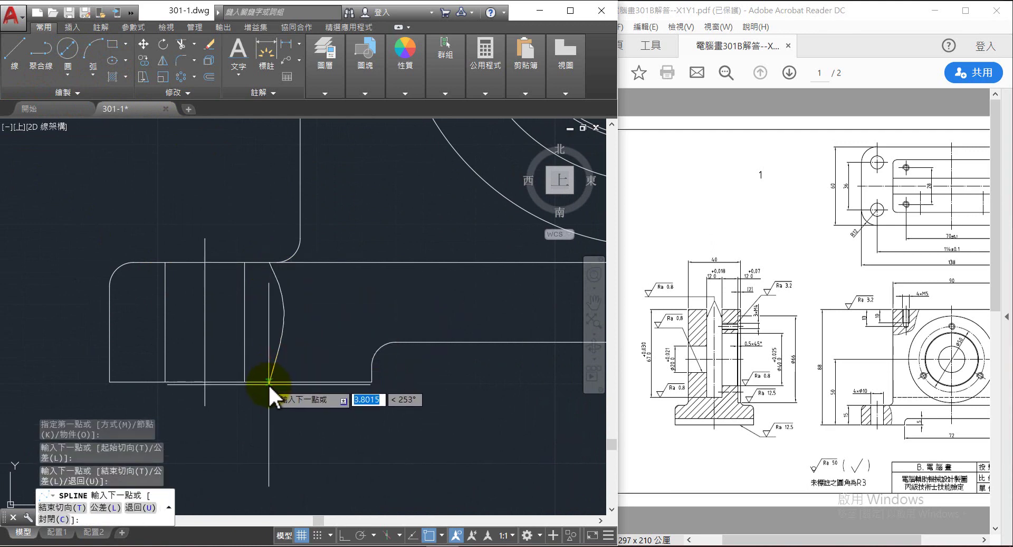
click(269, 381)
Step: Hatch the broken-out section around the threaded hole in the block's upper-left corner with the ANSI31 pattern
scroll(346, 337, down, 4)
mouse_move(346, 335)
middle_down()
mouse_move(268, 404)
mouse_move(266, 435)
middle_up()
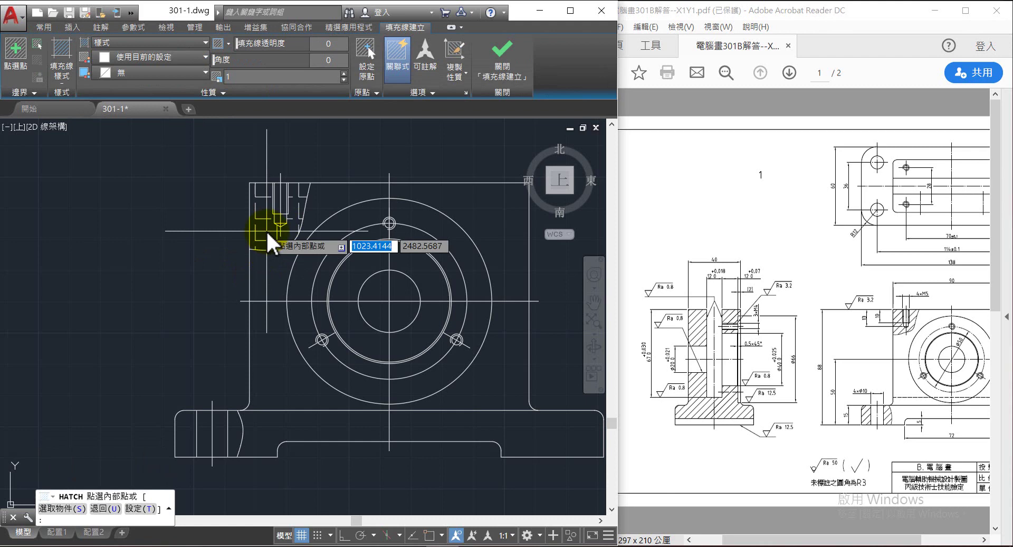
click(58, 76)
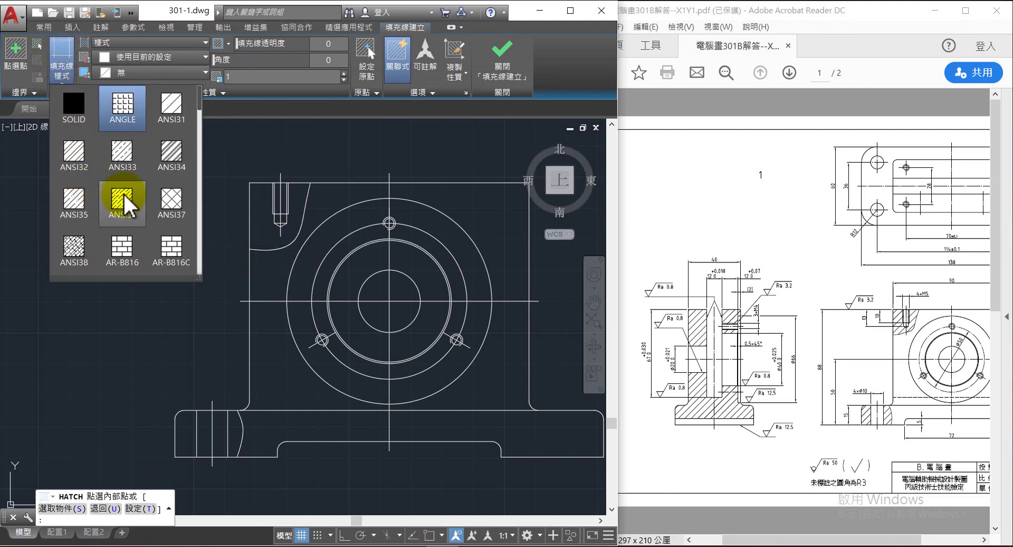
click(163, 116)
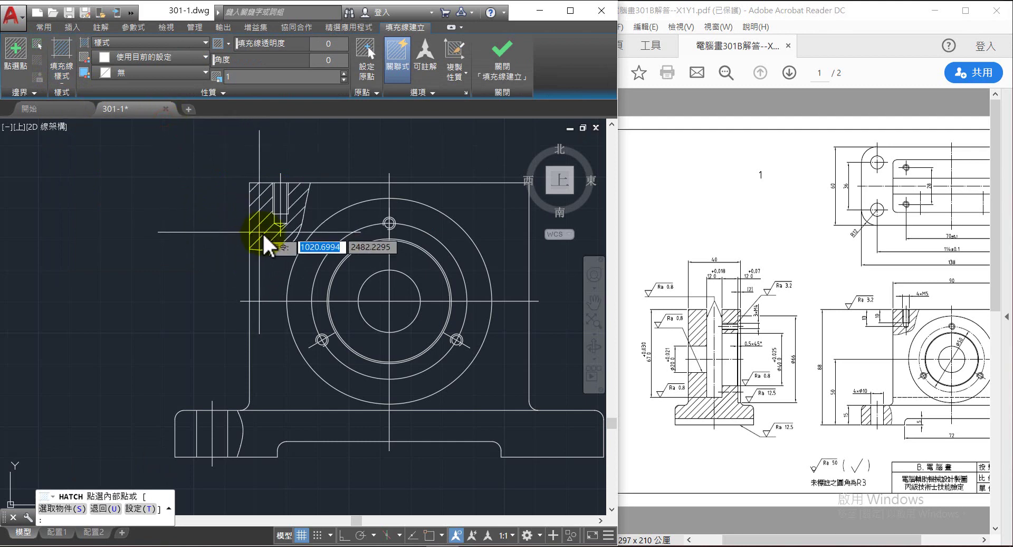
click(263, 237)
click(256, 361)
Step: Hatch the base sections on both sides of the mounting hole, up to the break line, and finish the hatch
mouse_move(271, 379)
middle_down()
mouse_move(313, 263)
mouse_move(345, 220)
middle_up()
click(307, 263)
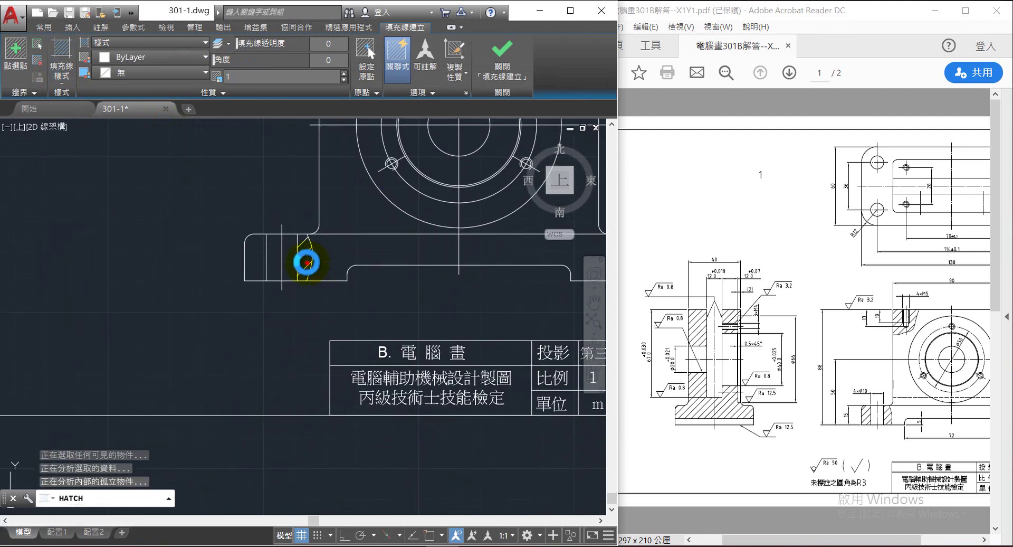
click(257, 261)
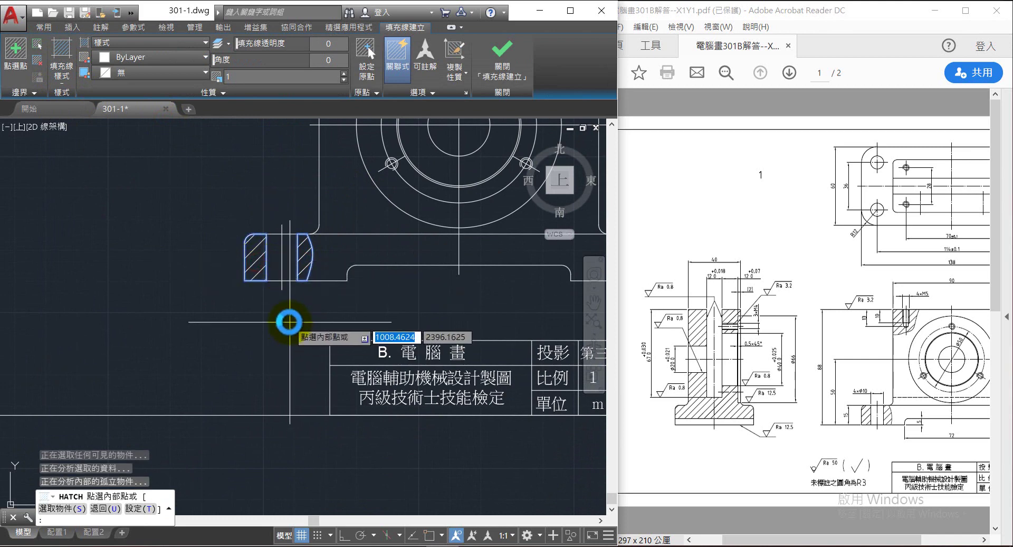
key(Return)
scroll(339, 287, down, 2)
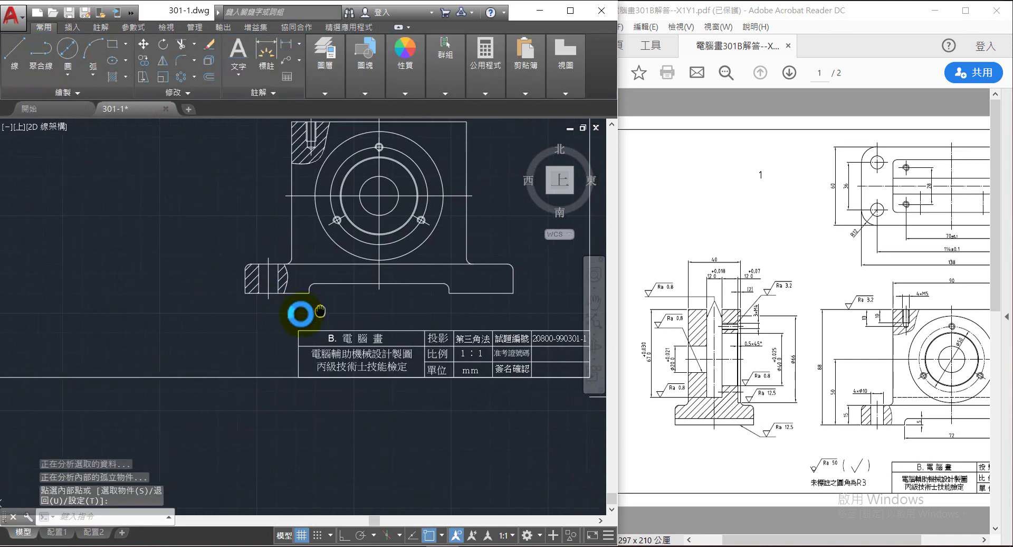
middle_drag(309, 312, 239, 341)
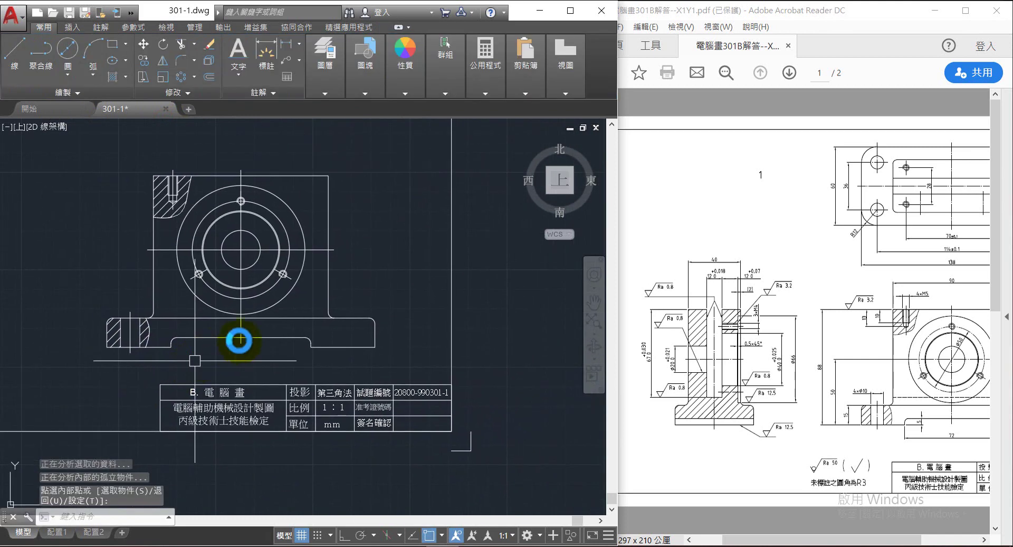
Step: Examine the front view's hidden line in the reference PDF and trace it to the slot bottom and depth dimension in the side view
click(921, 402)
mouse_move(846, 538)
mouse_down()
mouse_move(906, 541)
mouse_move(851, 544)
mouse_up()
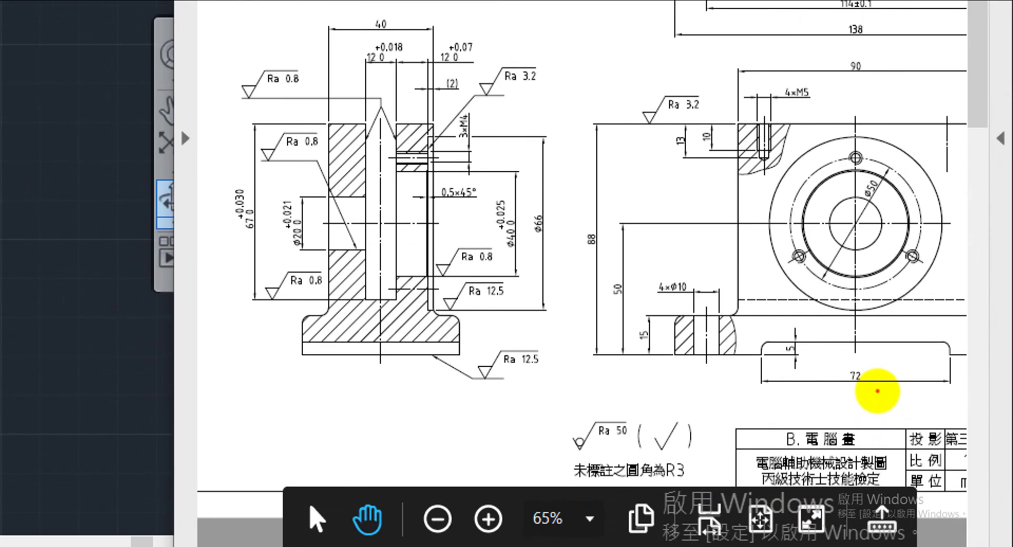
click(936, 443)
drag(778, 293, 768, 313)
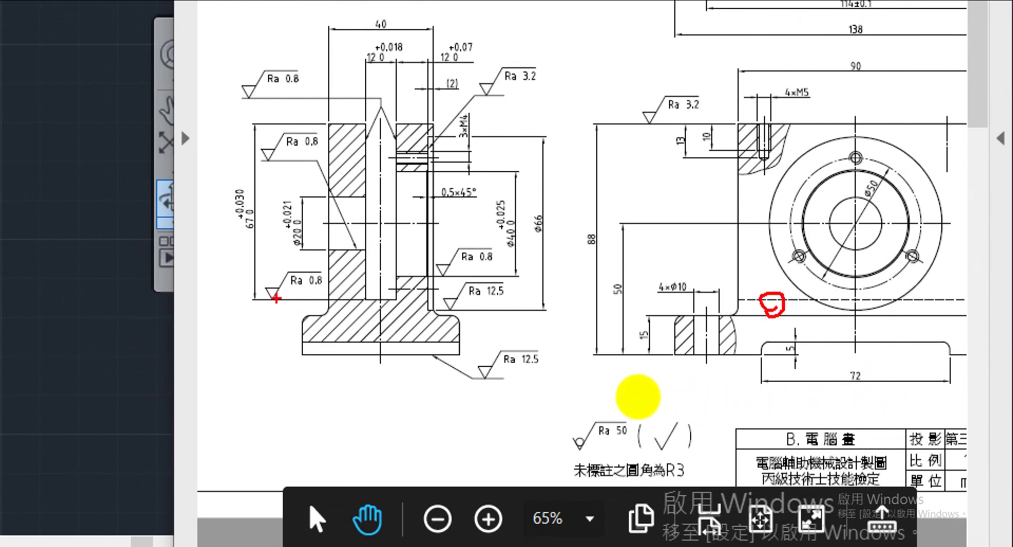
drag(258, 305, 821, 304)
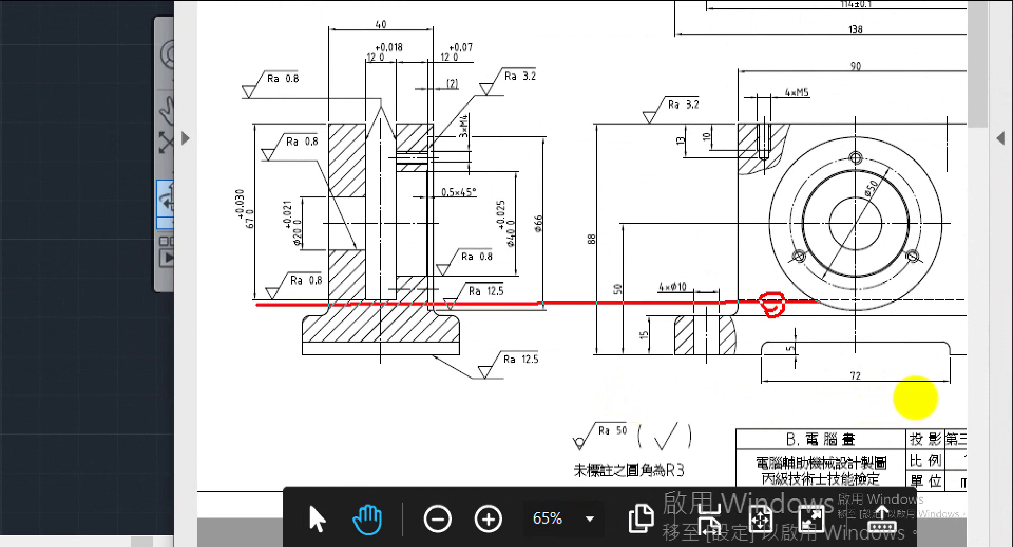
mouse_move(270, 228)
mouse_down()
mouse_move(232, 204)
mouse_move(256, 252)
mouse_up()
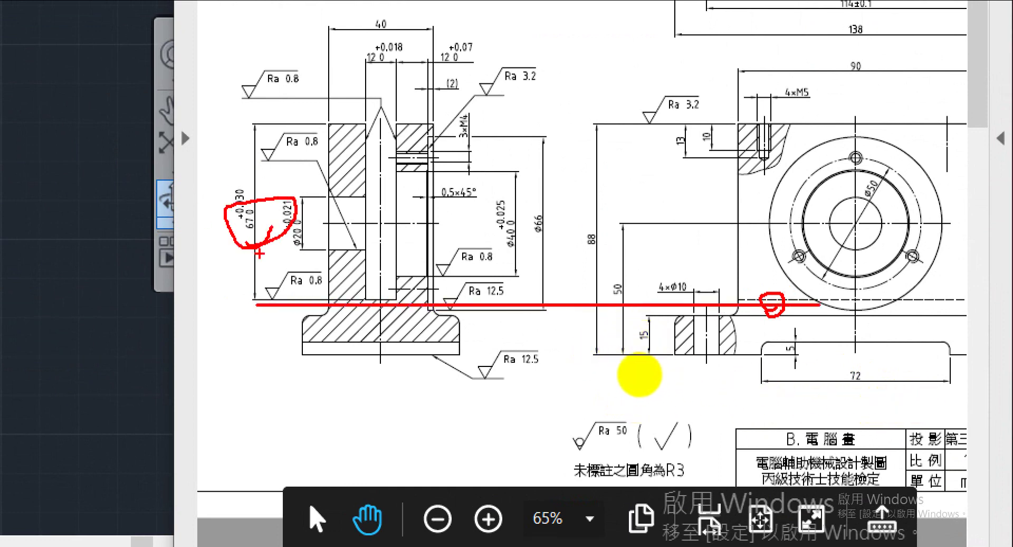
key(Escape)
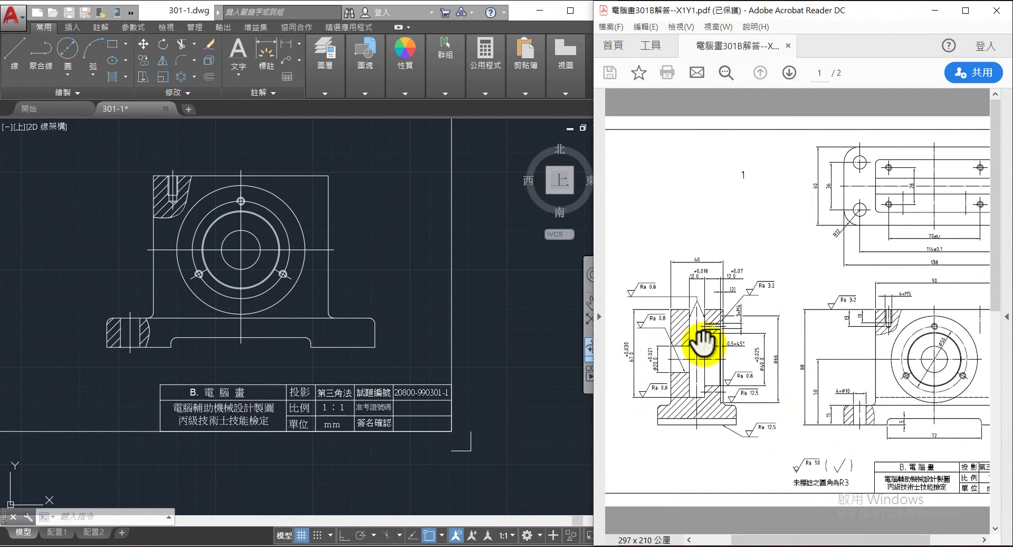
click(210, 77)
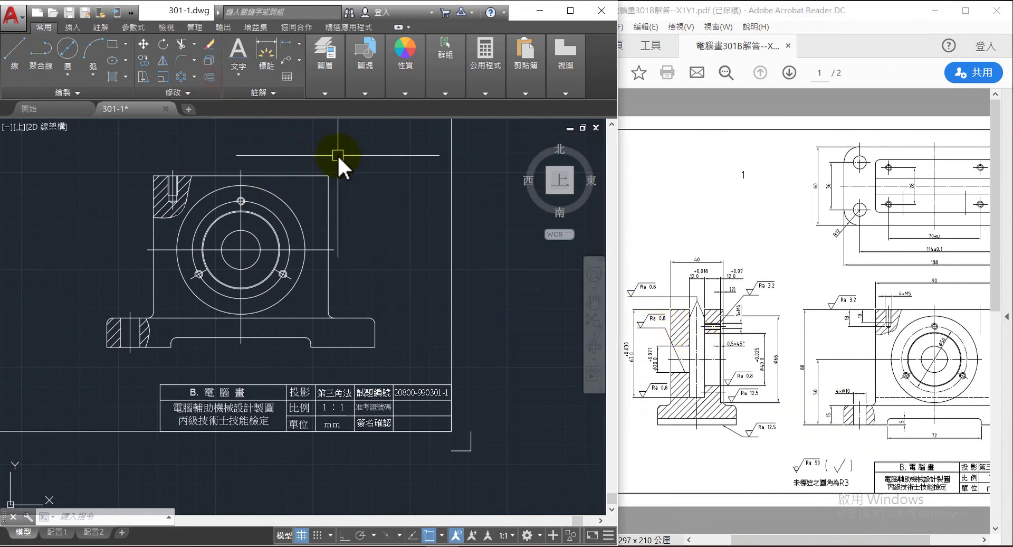
text(67)
key(Return)
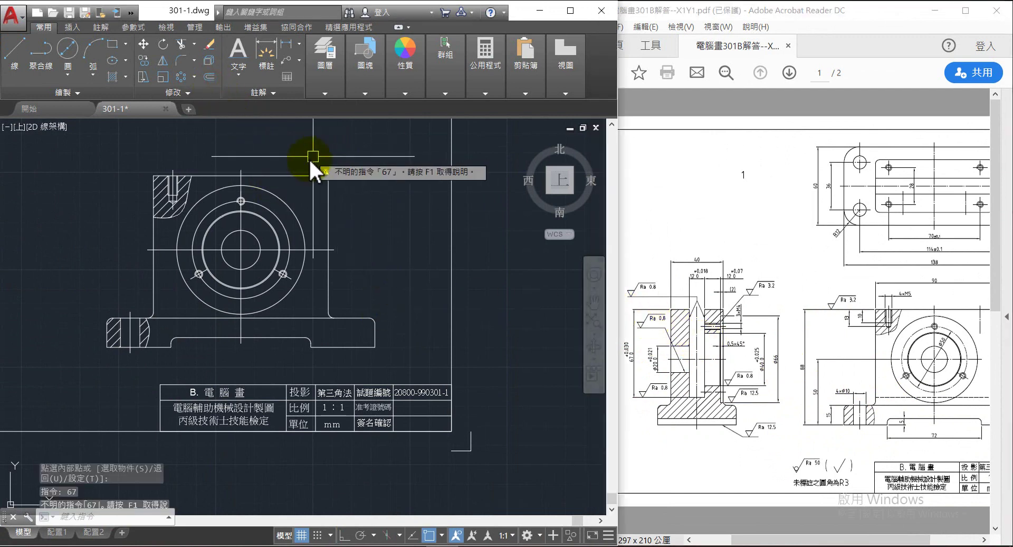
click(302, 175)
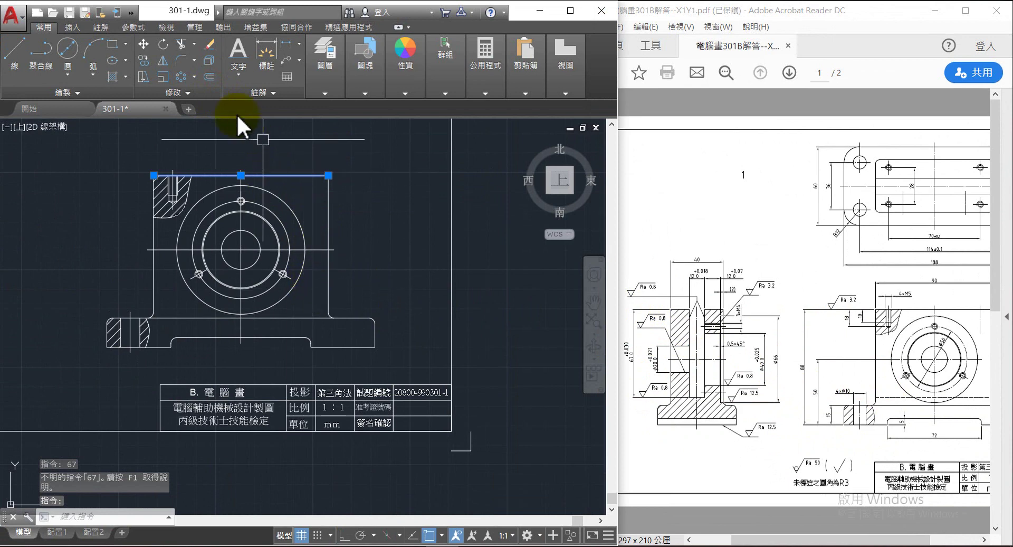
key(Escape)
Step: Offset the block's top edge 67 mm downward to place the slot-bottom line above the base
text(67)
key(Return)
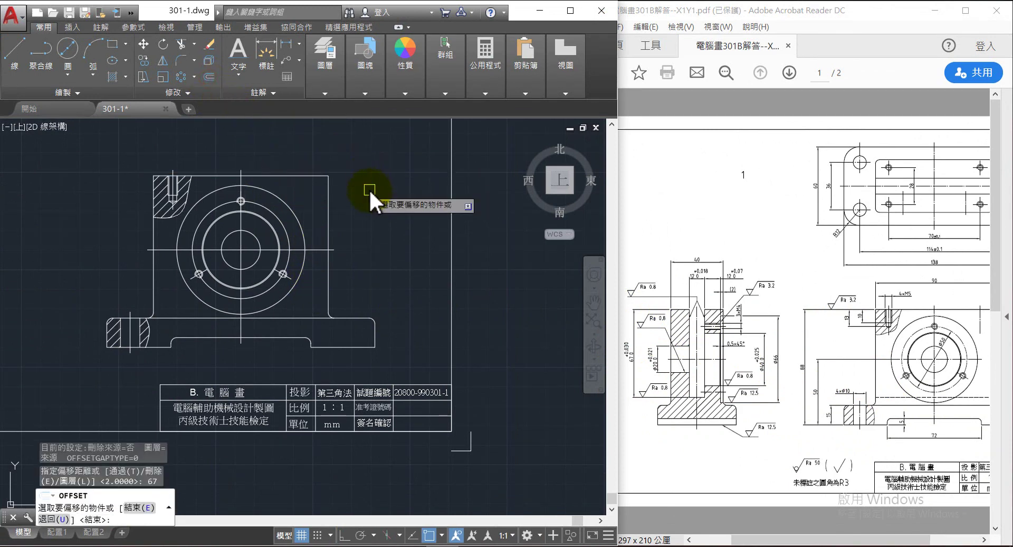
click(285, 175)
click(306, 297)
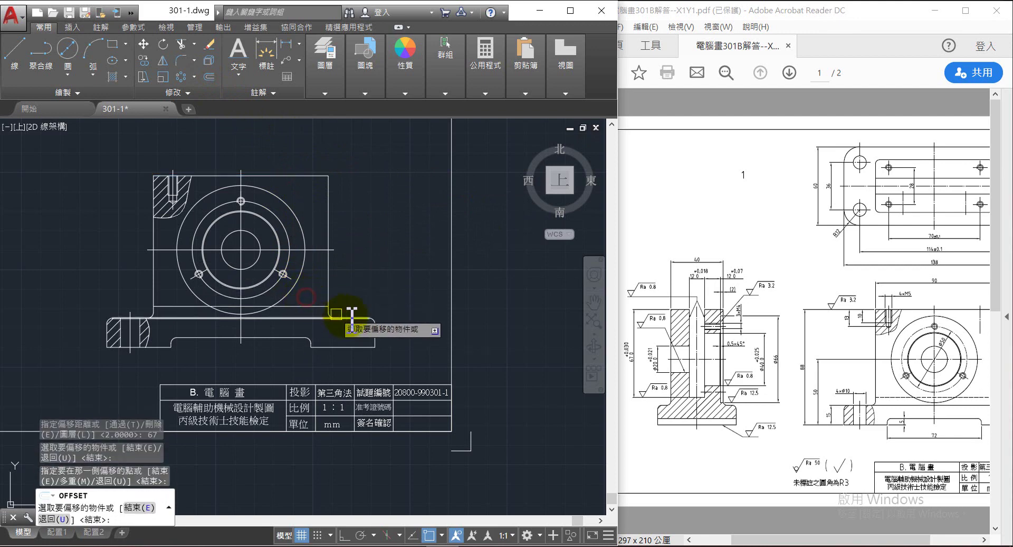